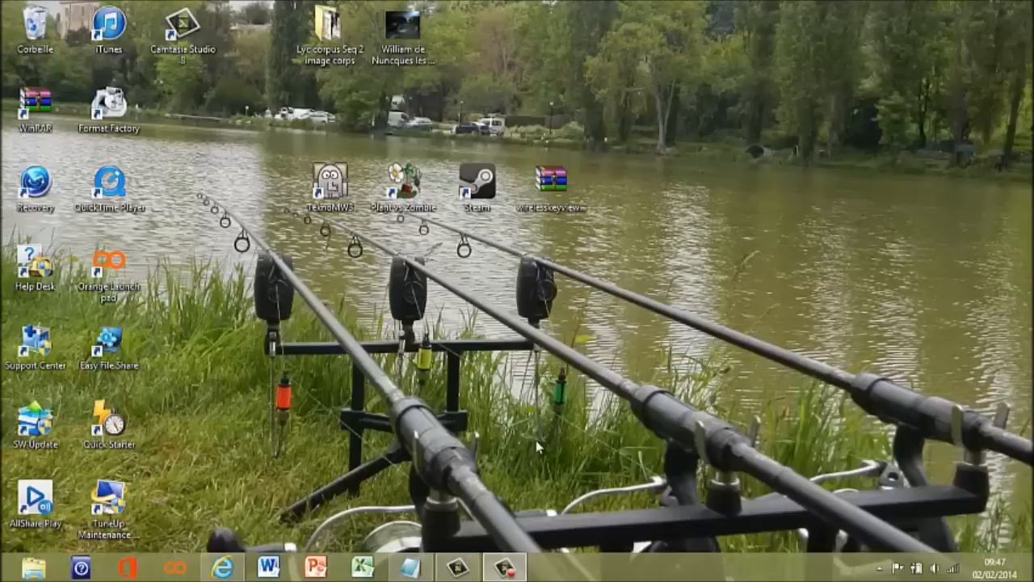
Step: Switch to Internet Explorer to view the Format Factory download page on telechargers.net, and minimize the browser
left_click(222, 568)
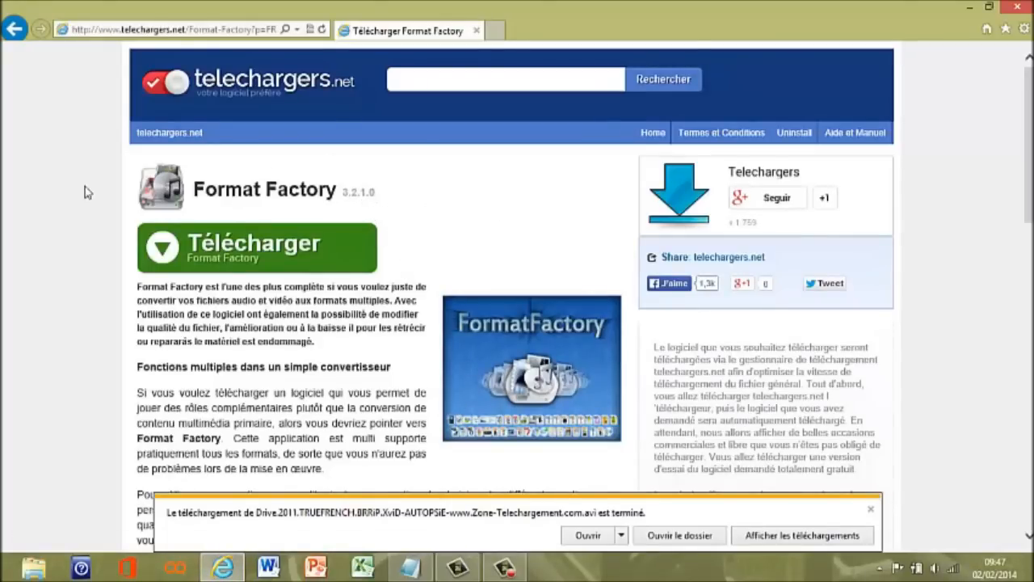
left_click_drag(203, 197, 187, 173)
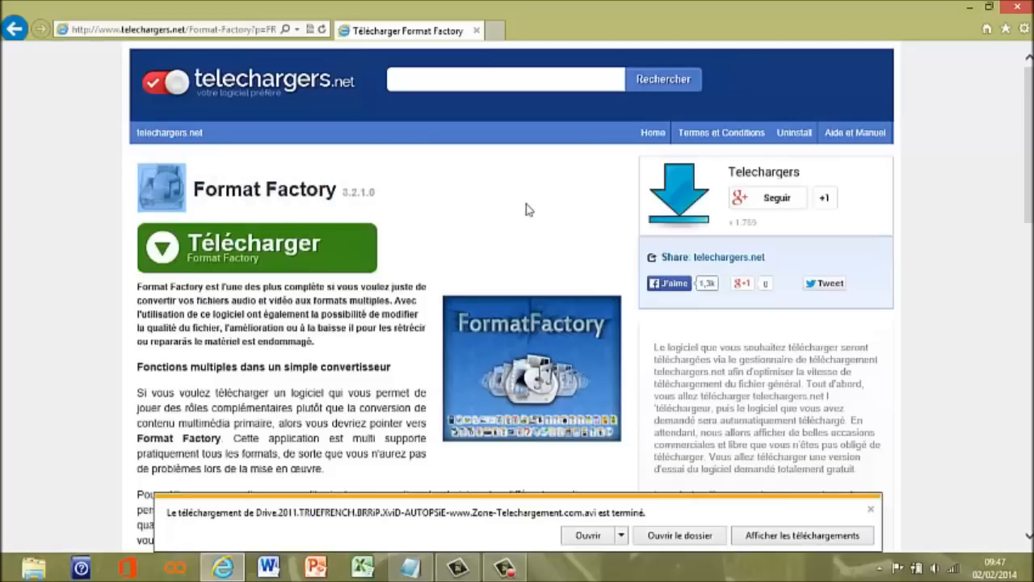
left_click(967, 9)
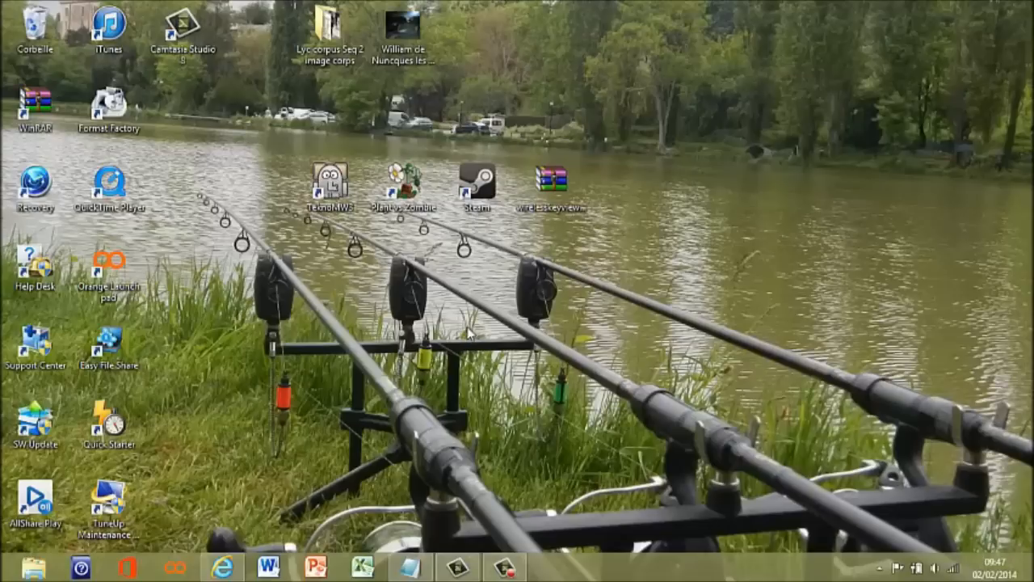
Step: Launch Format Factory from the desktop and maximize its window
double_click(119, 111)
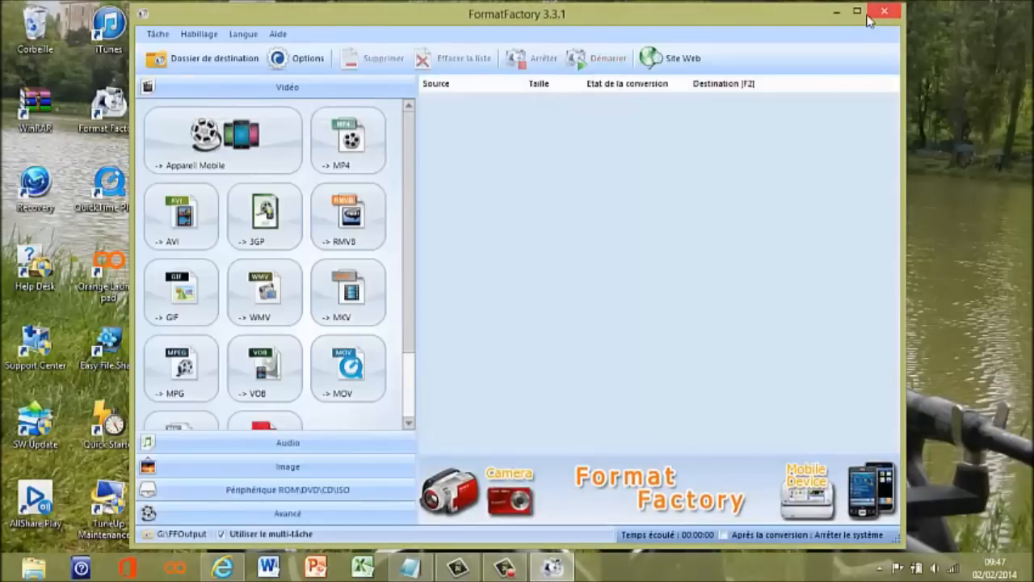
left_click(859, 11)
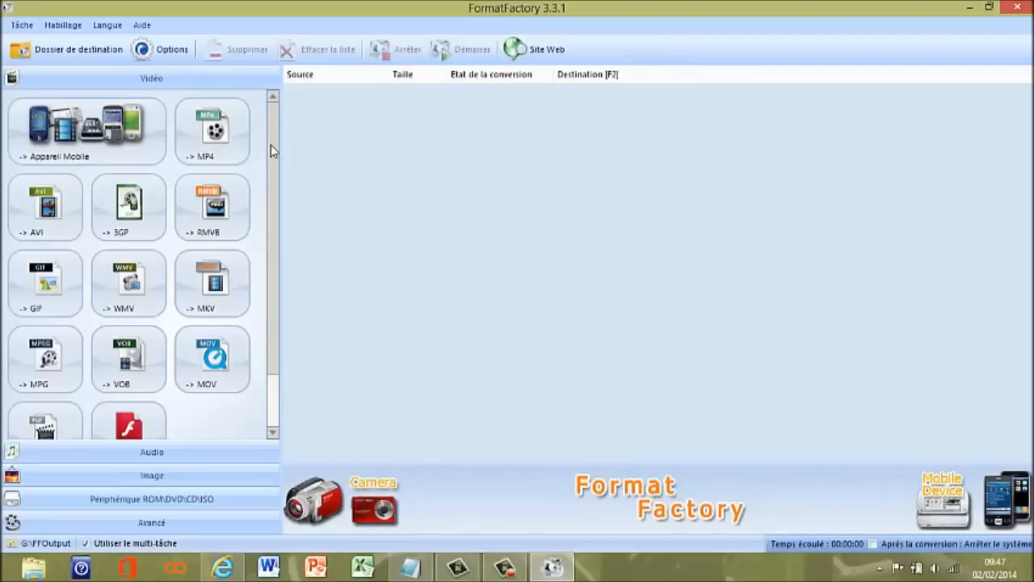
Step: Examine the conversion formats and tools offered for video, audio, image, ROM/DVD/CD/ISO and advanced tasks, and return to the video formats
mouse_move(271, 152)
left_mouse_down()
mouse_move(273, 204)
mouse_move(271, 162)
left_mouse_up()
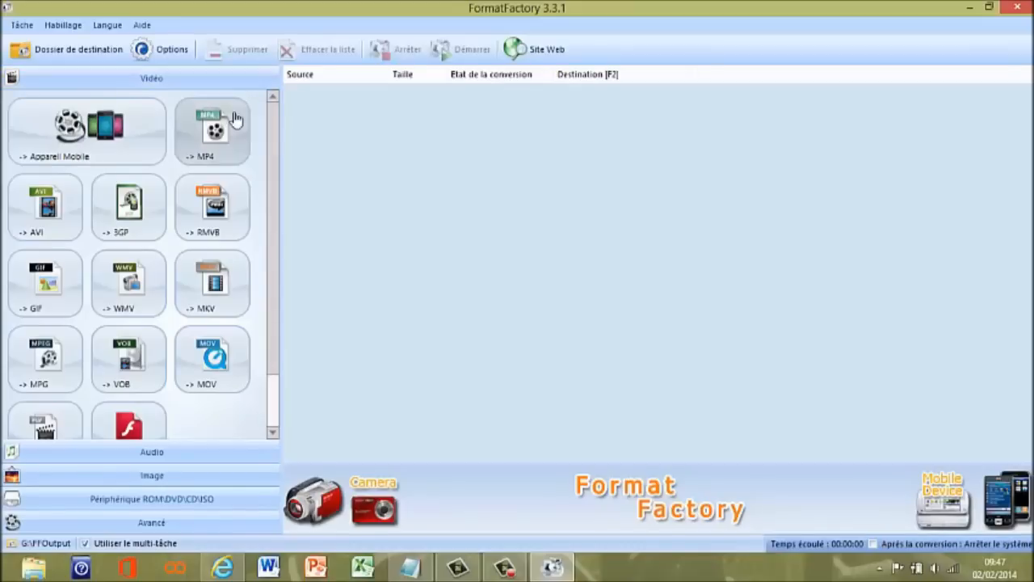
mouse_move(275, 157)
left_mouse_down()
mouse_move(277, 221)
mouse_move(286, 132)
mouse_move(280, 194)
mouse_move(280, 146)
left_mouse_up()
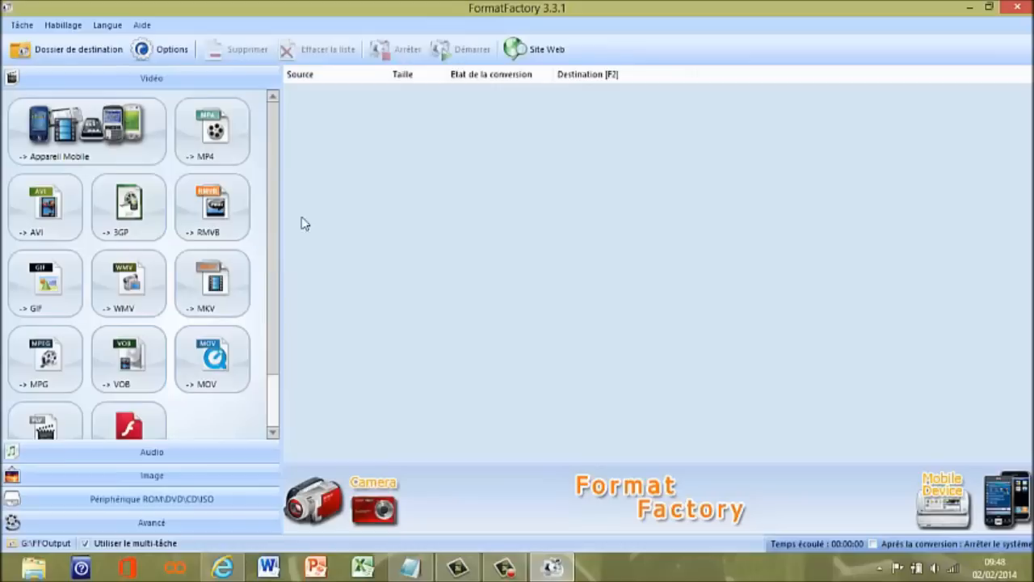
left_click(247, 450)
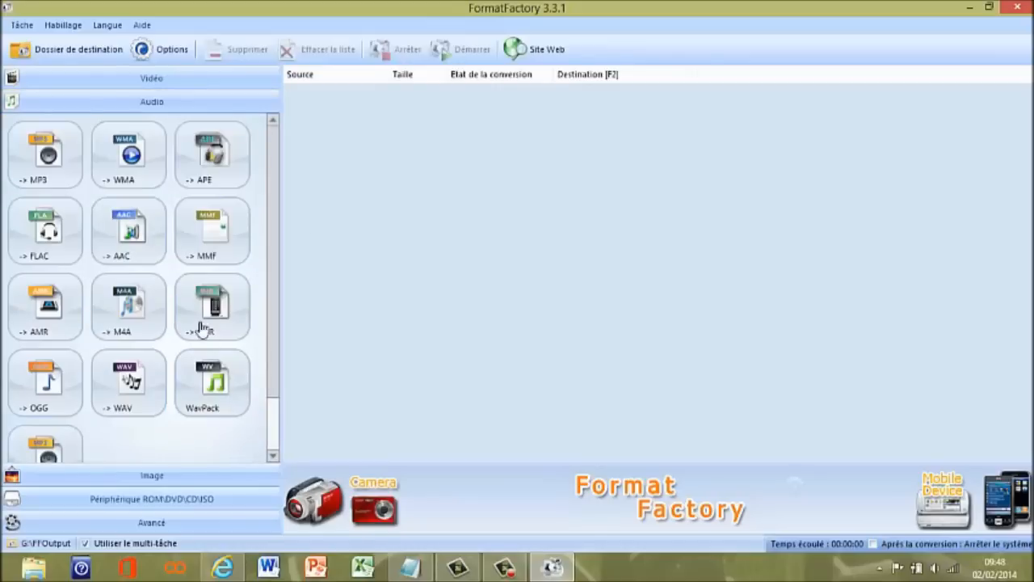
mouse_move(282, 210)
left_mouse_down()
mouse_move(280, 256)
mouse_move(281, 191)
left_mouse_up()
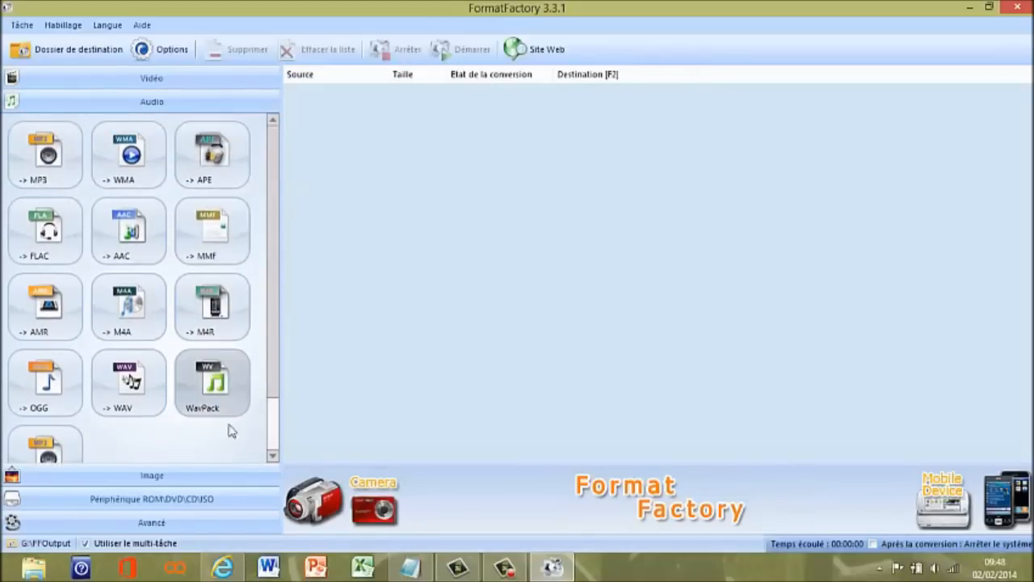
left_click(203, 485)
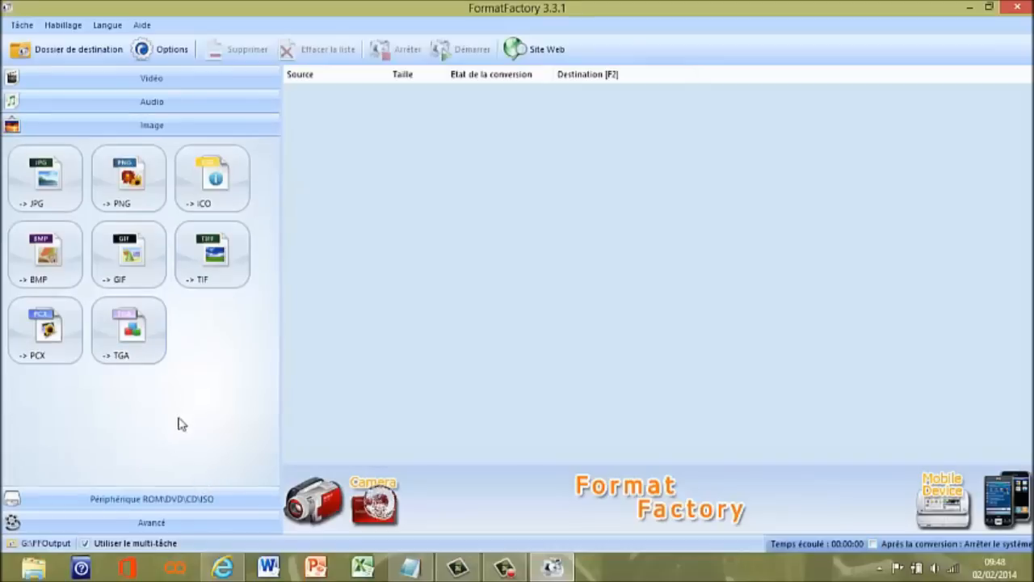
left_click(173, 507)
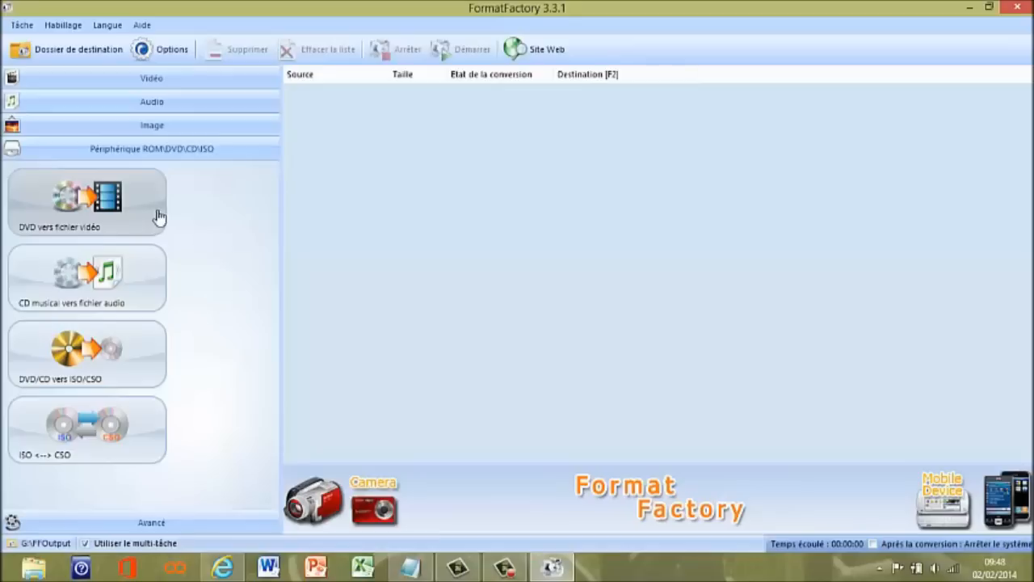
left_click(116, 523)
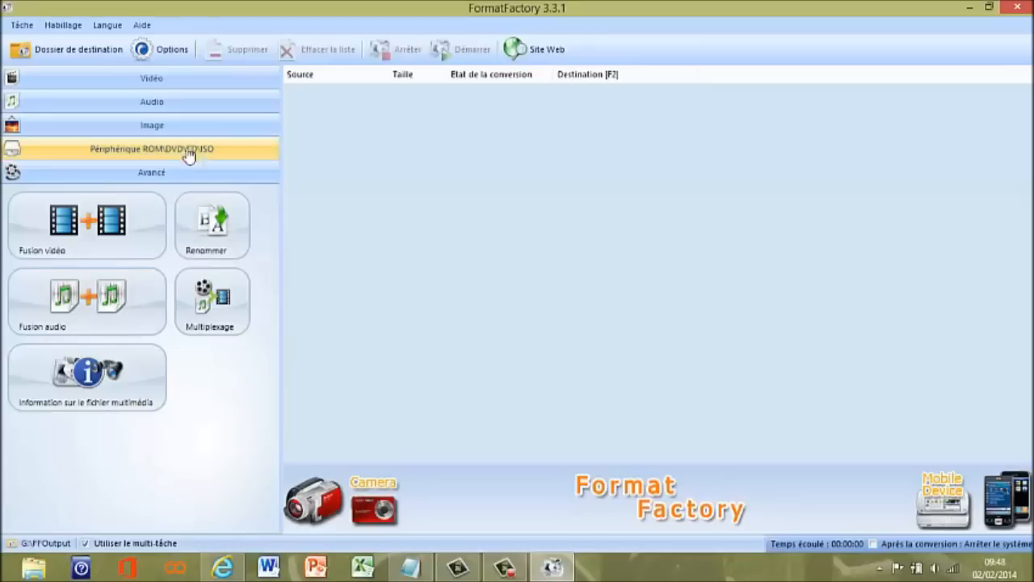
left_click(220, 82)
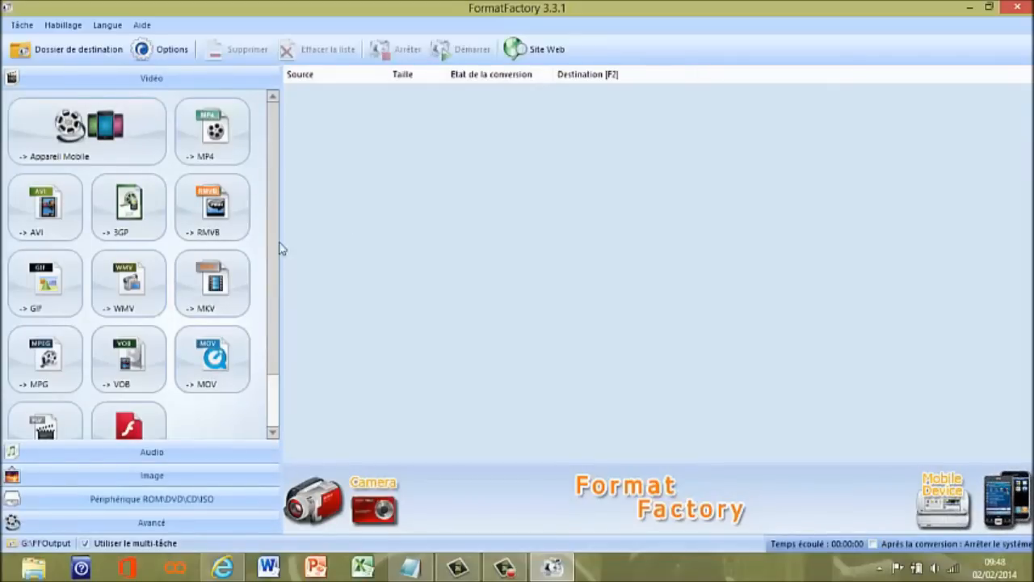
mouse_move(272, 245)
left_mouse_down()
mouse_move(272, 283)
mouse_move(268, 231)
left_mouse_up()
Step: Set up a conversion to AVI and add Piranha 3D.avi from the Films folder on drive G: as the source file
left_click(69, 225)
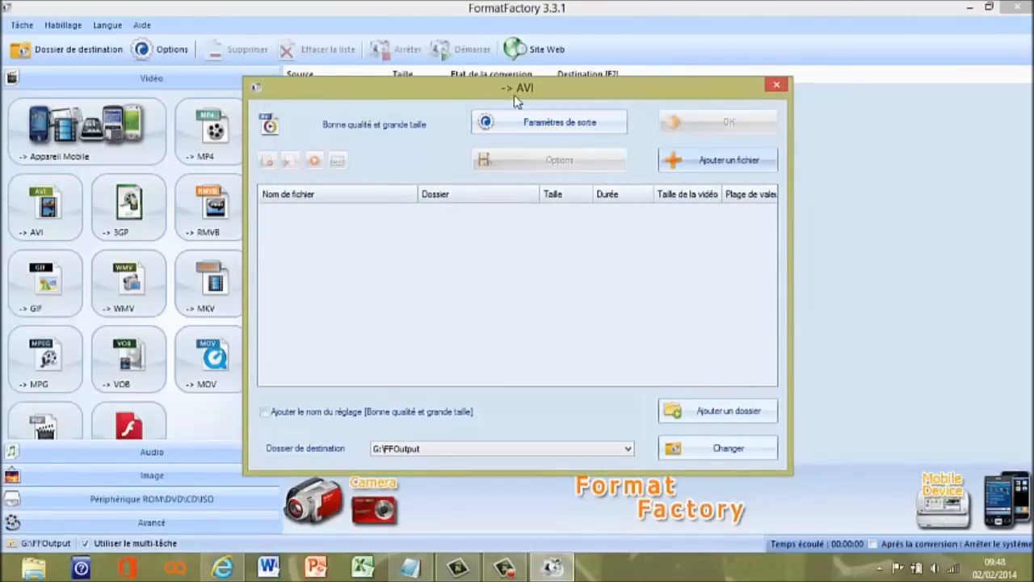
left_click(700, 160)
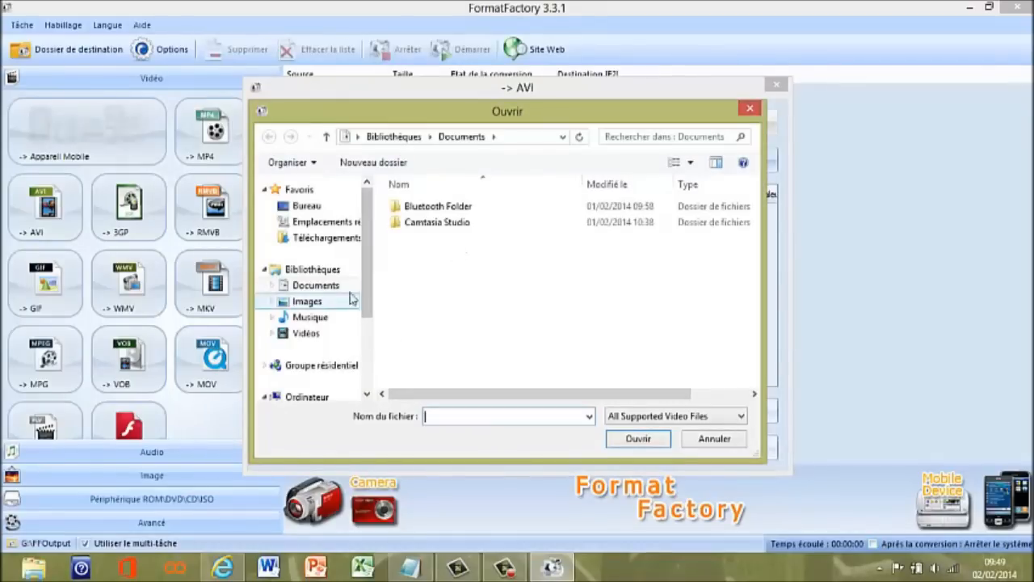
left_click_drag(367, 293, 369, 372)
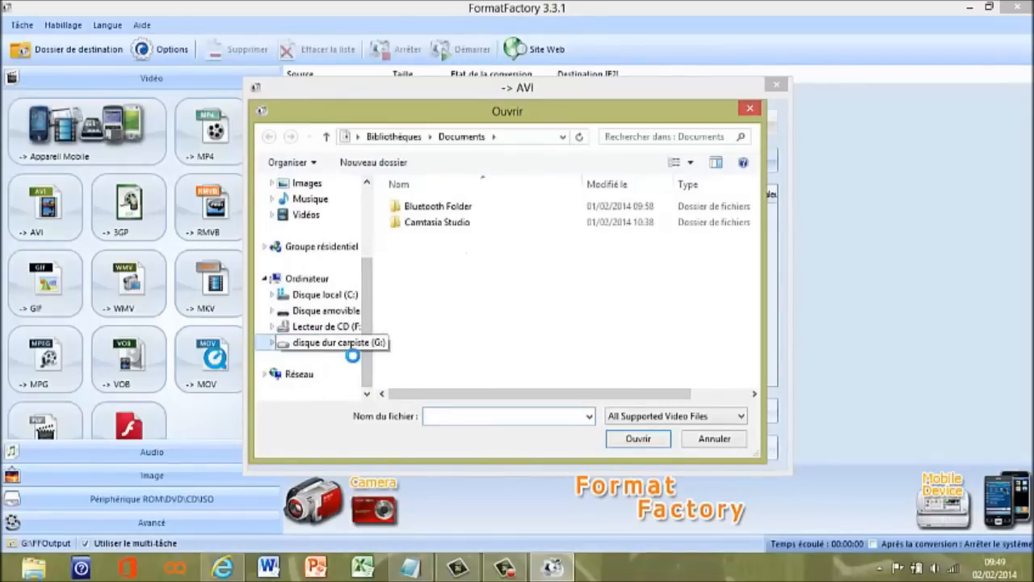
left_click(354, 342)
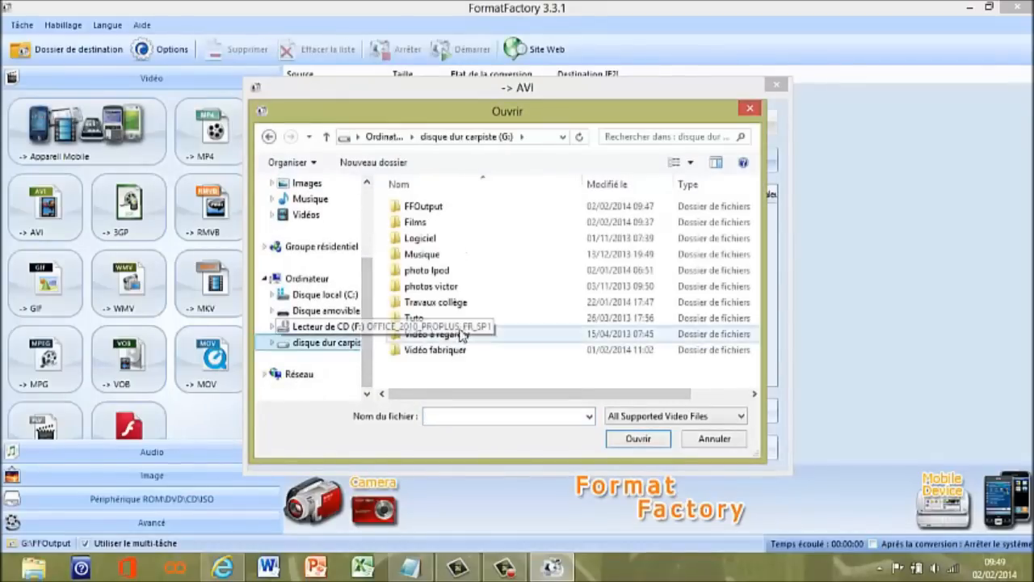
double_click(417, 225)
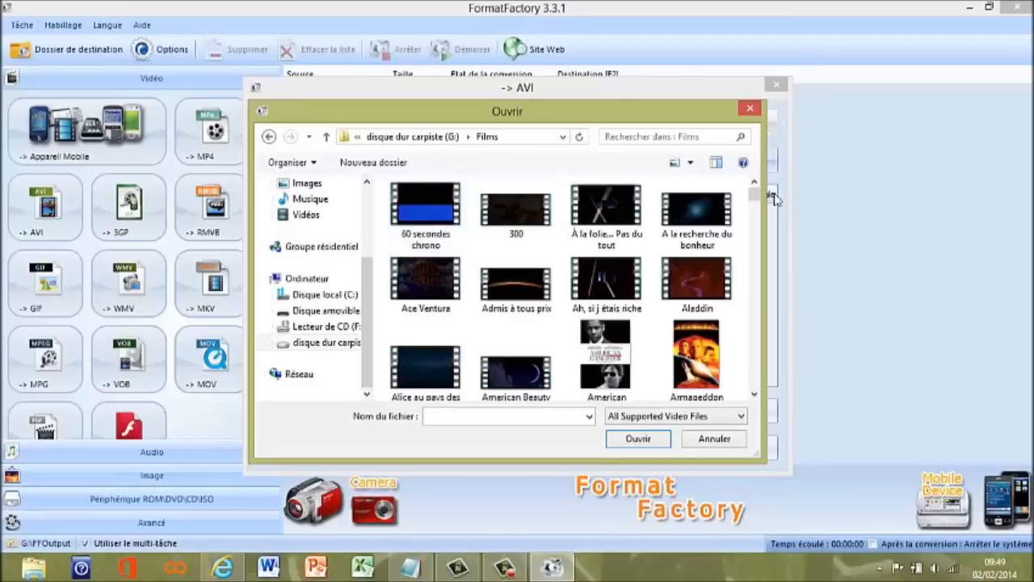
left_click_drag(757, 200, 756, 355)
double_click(442, 255)
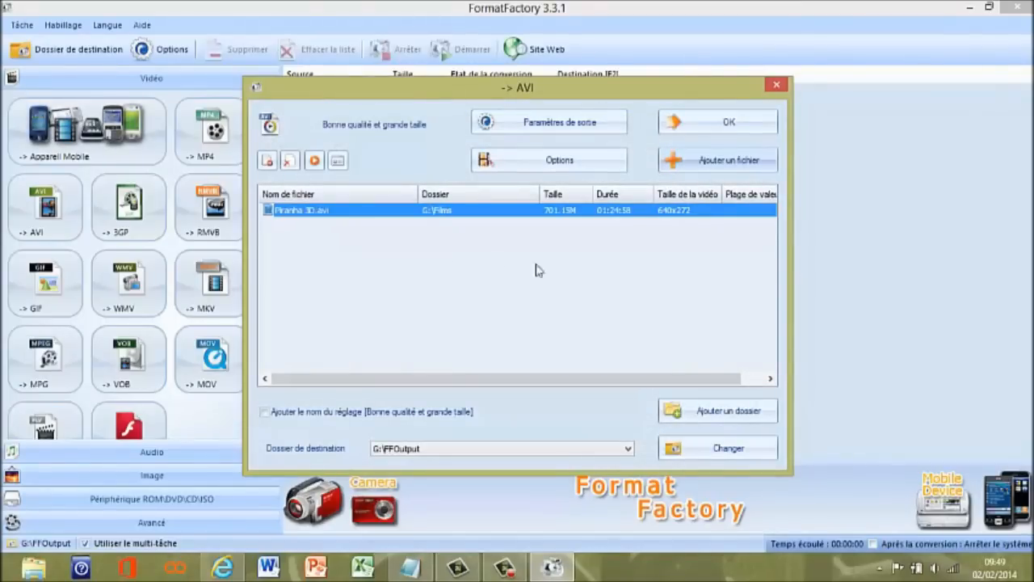
Step: Change the destination folder of the AVI conversion to the desktop (Bureau)
left_click(697, 416)
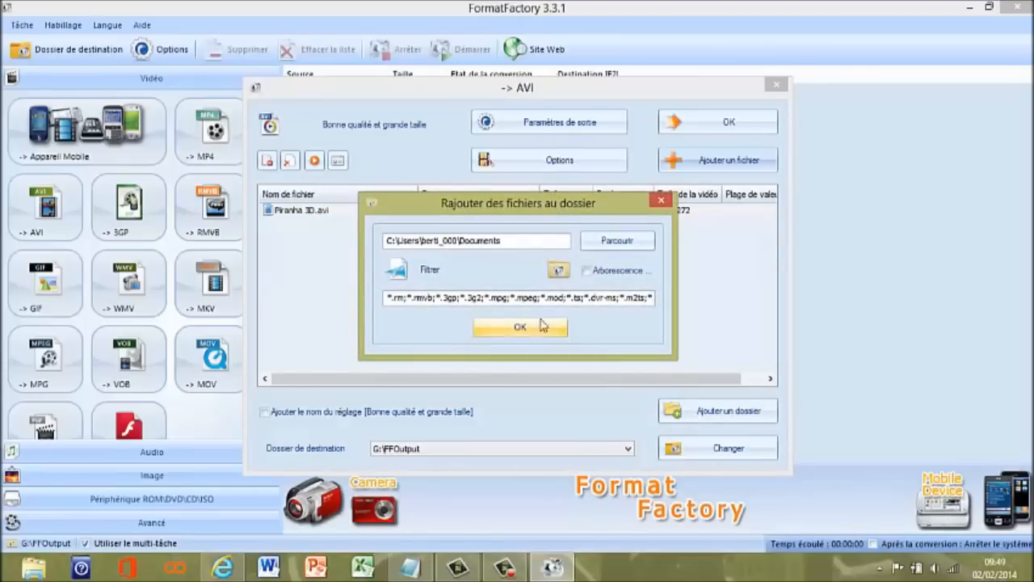
left_click(660, 203)
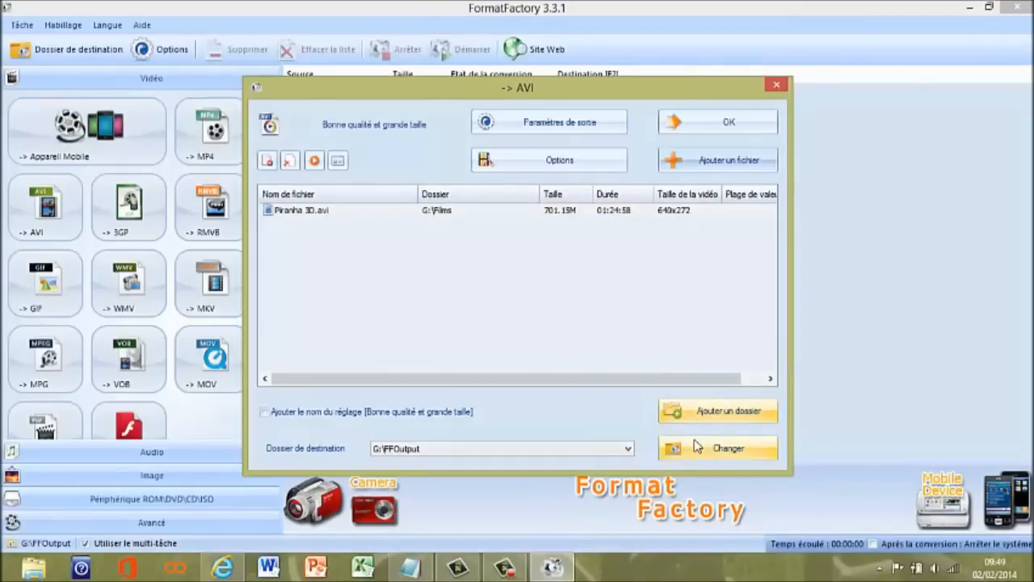
left_click(696, 449)
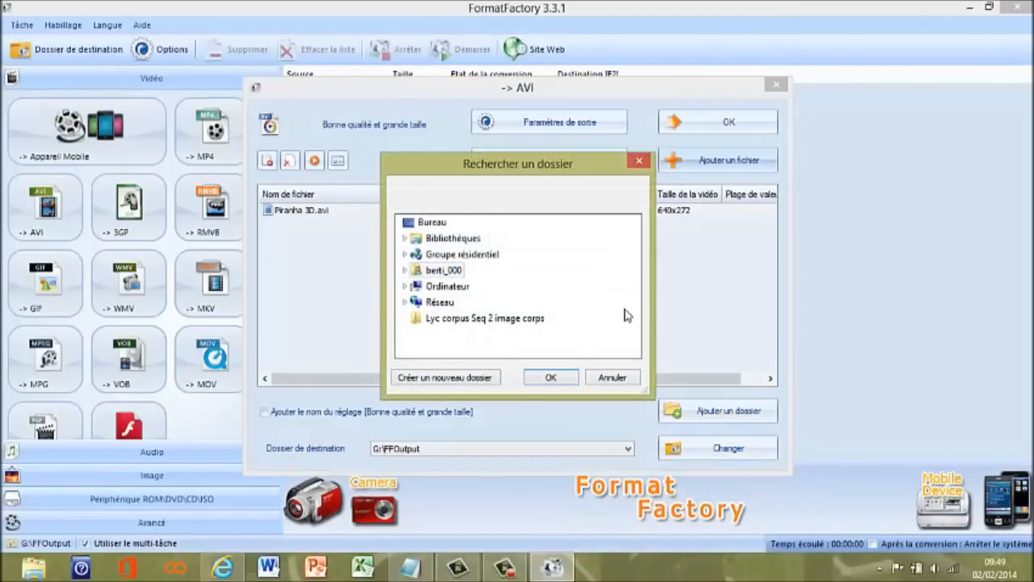
left_click(432, 222)
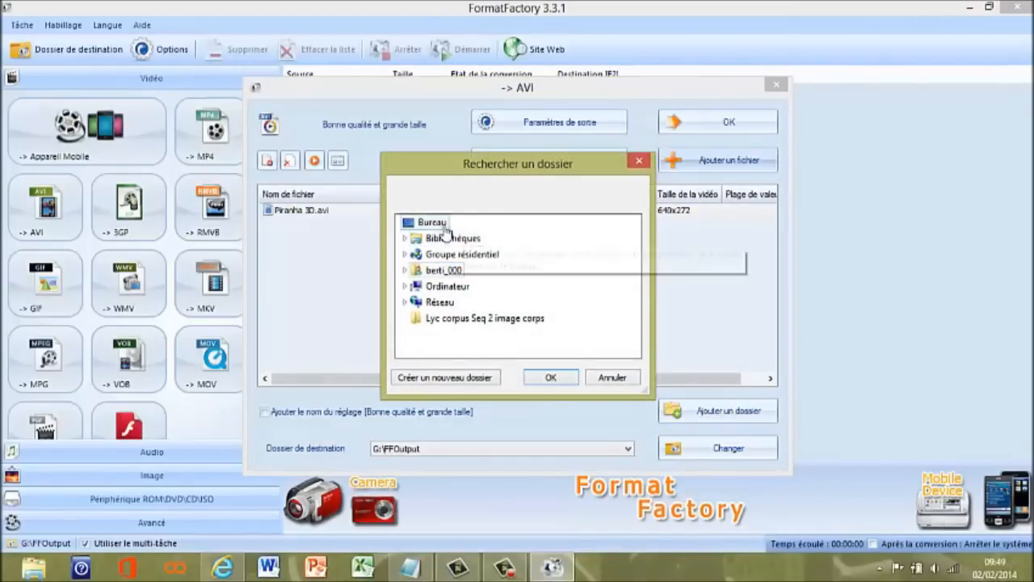
left_click(551, 375)
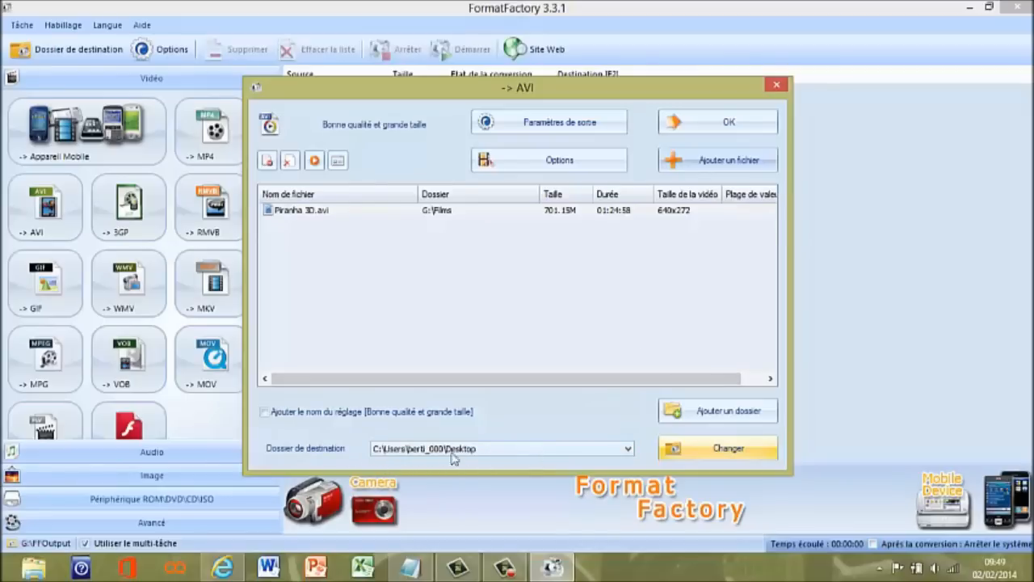
Step: Examine the trimming and audio options for Piranha 3D.avi and the AVI output parameters, leaving both without changes
left_click(533, 169)
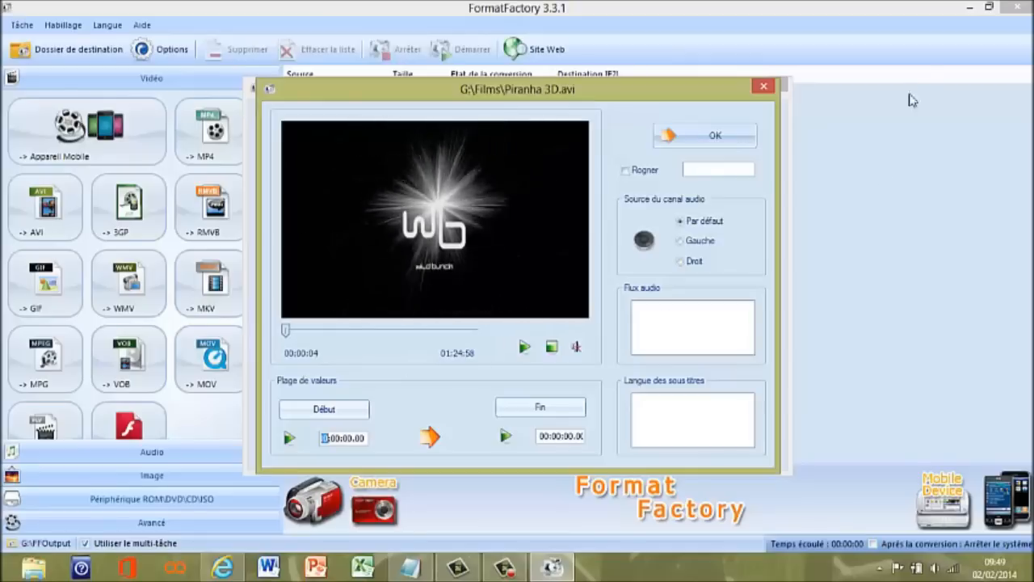
left_click(763, 86)
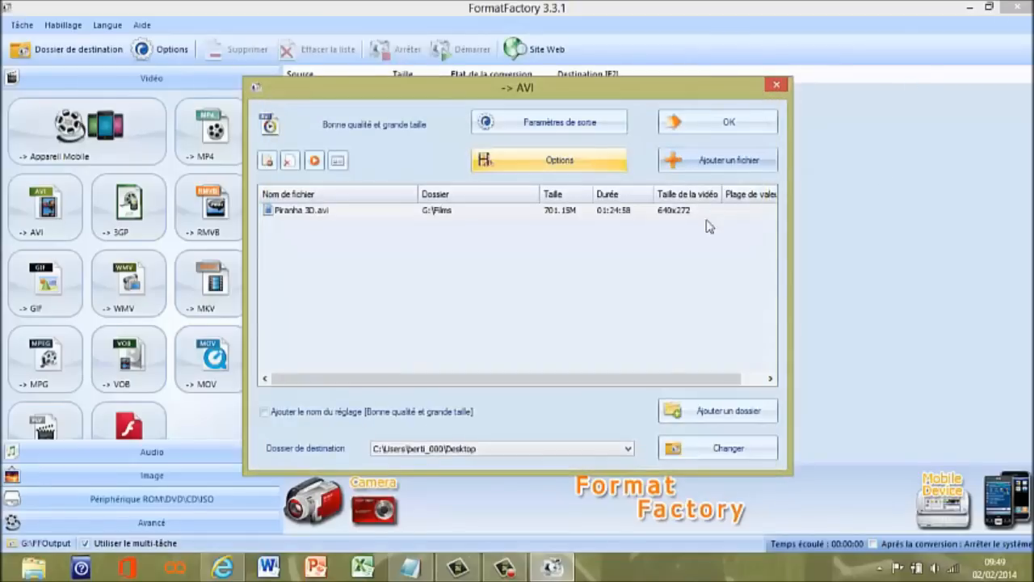
left_click(544, 130)
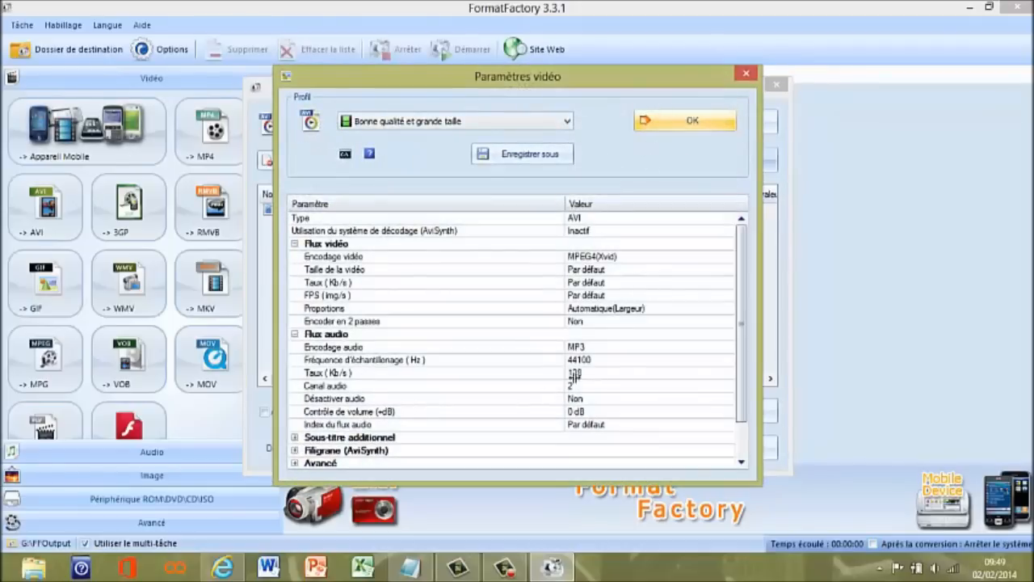
left_click(742, 75)
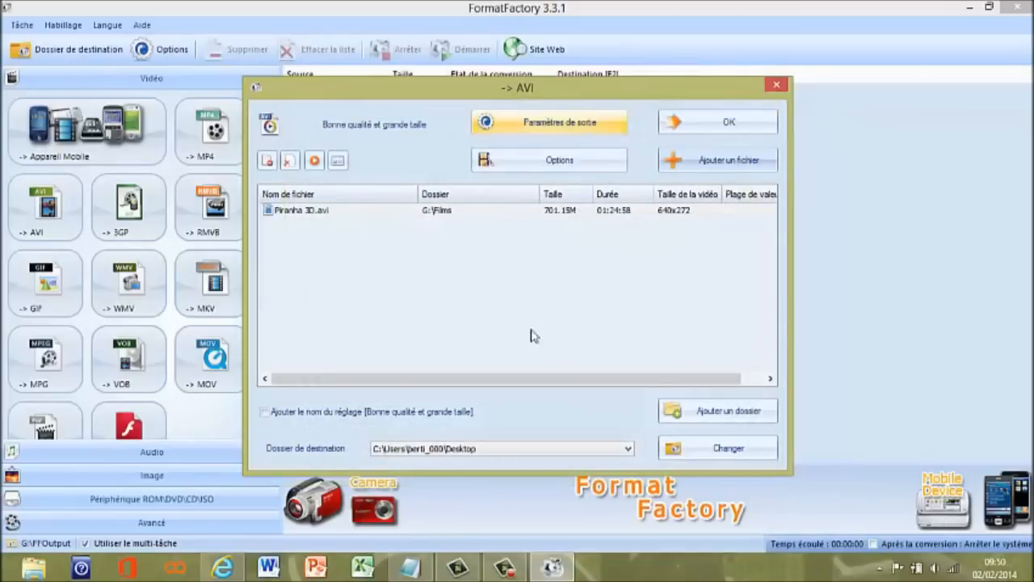
Step: Add the configured Piranha 3D.avi to AVI conversion to the task list and start converting
left_click(730, 129)
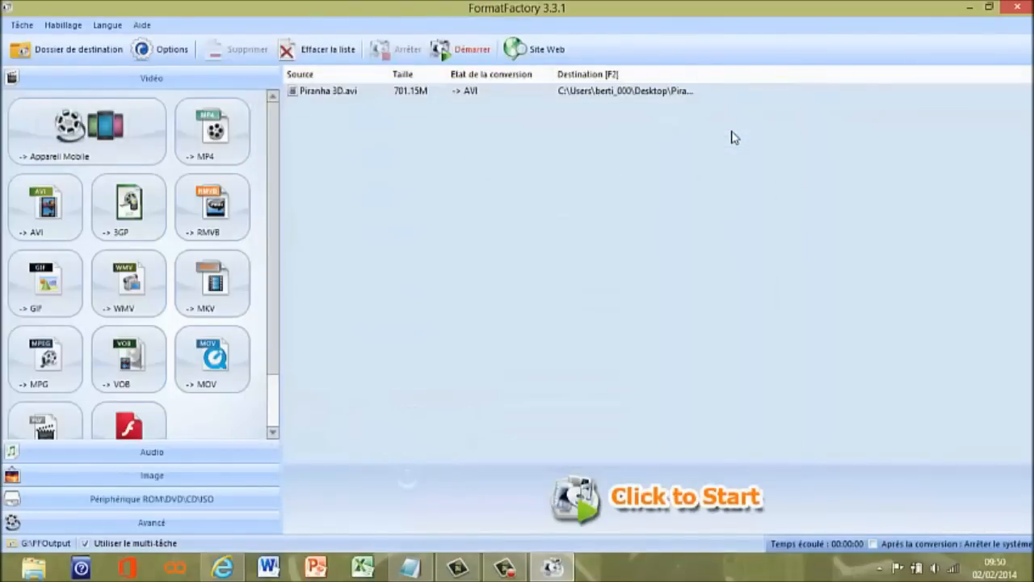
left_click(451, 49)
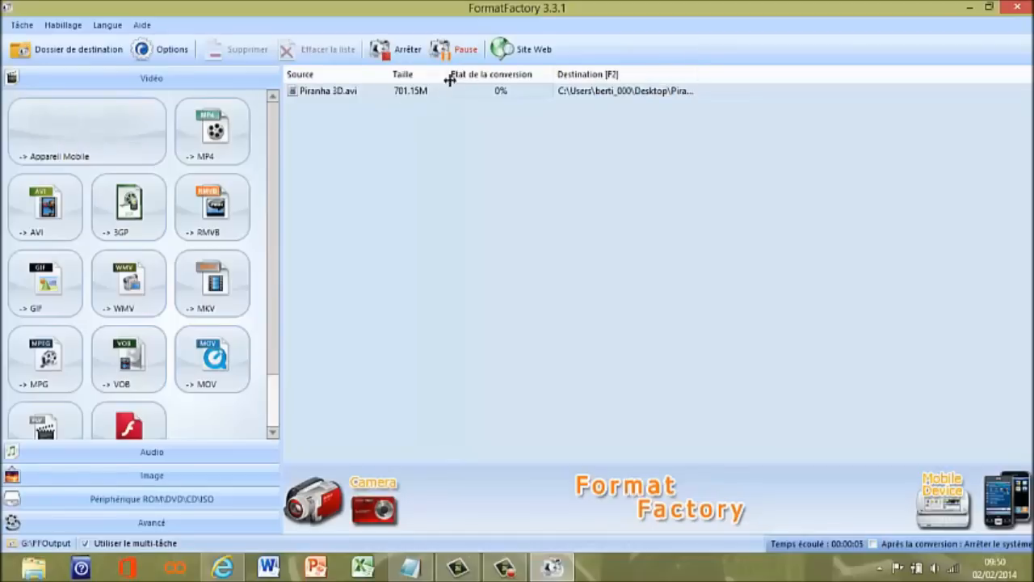
Step: Stop the running Piranha 3D.avi conversion and clear the task list
left_click(402, 50)
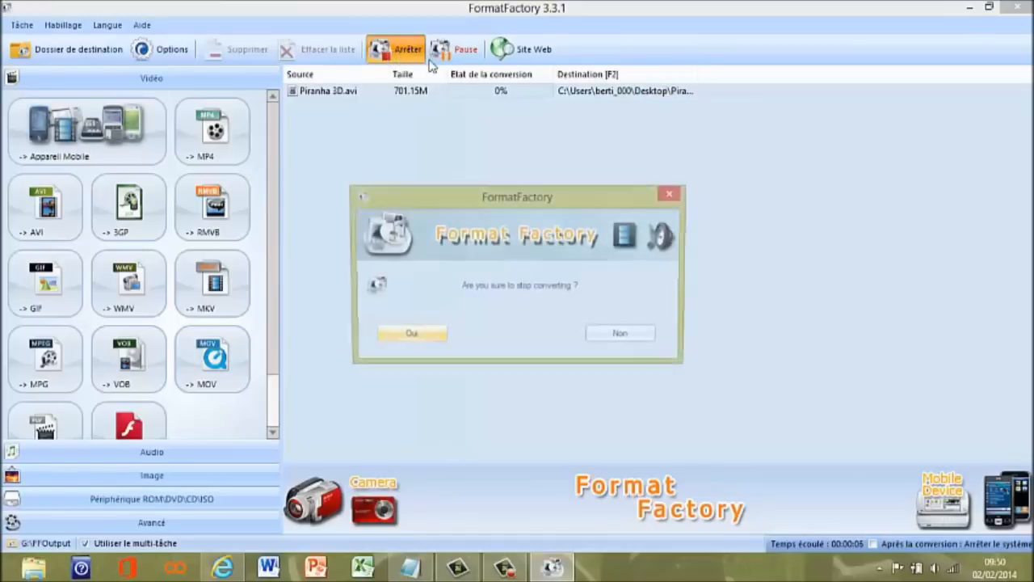
left_click(390, 339)
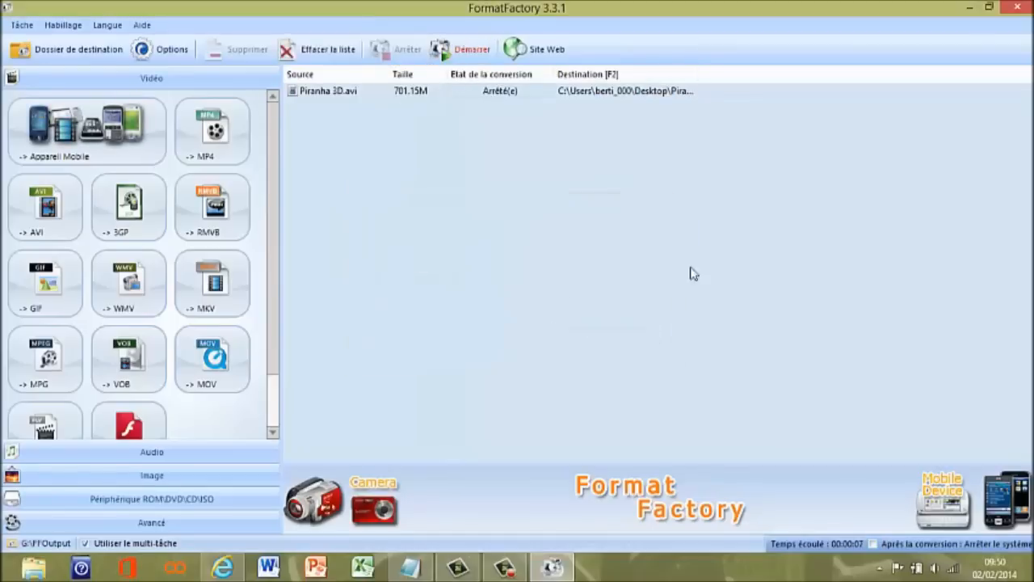
right_click(511, 94)
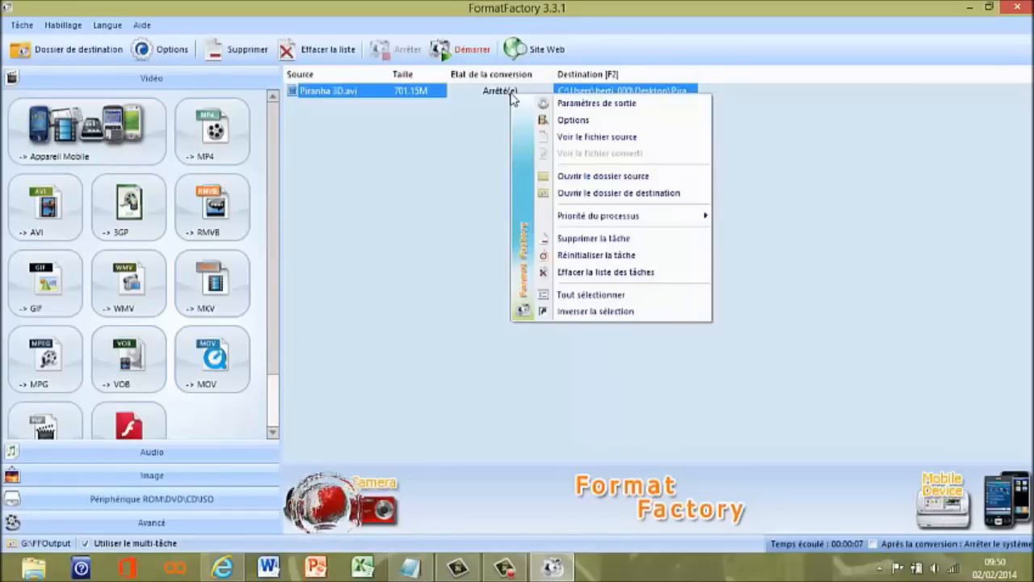
left_click(579, 273)
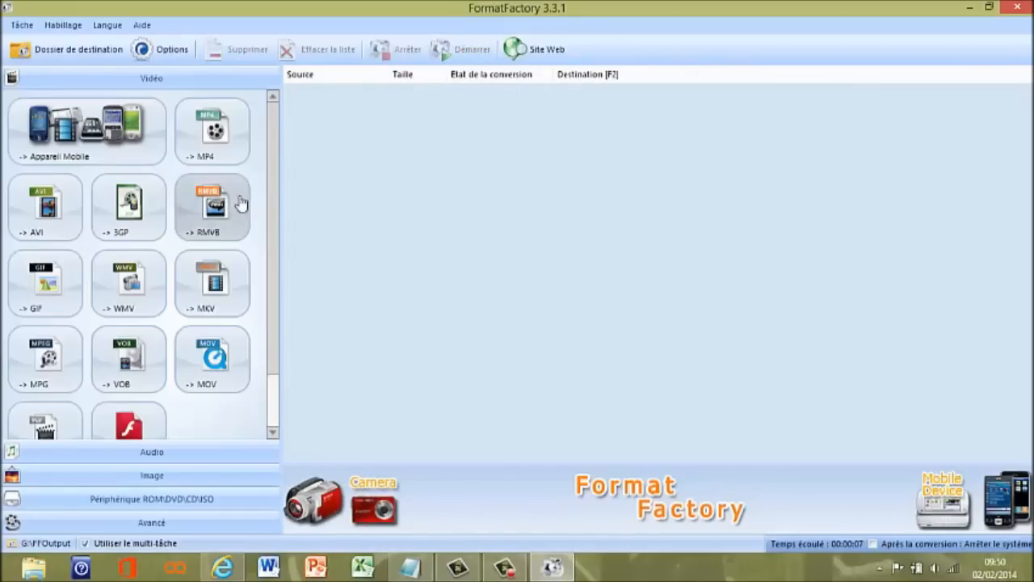
mouse_move(273, 130)
left_mouse_down()
mouse_move(278, 149)
mouse_move(275, 125)
left_mouse_up()
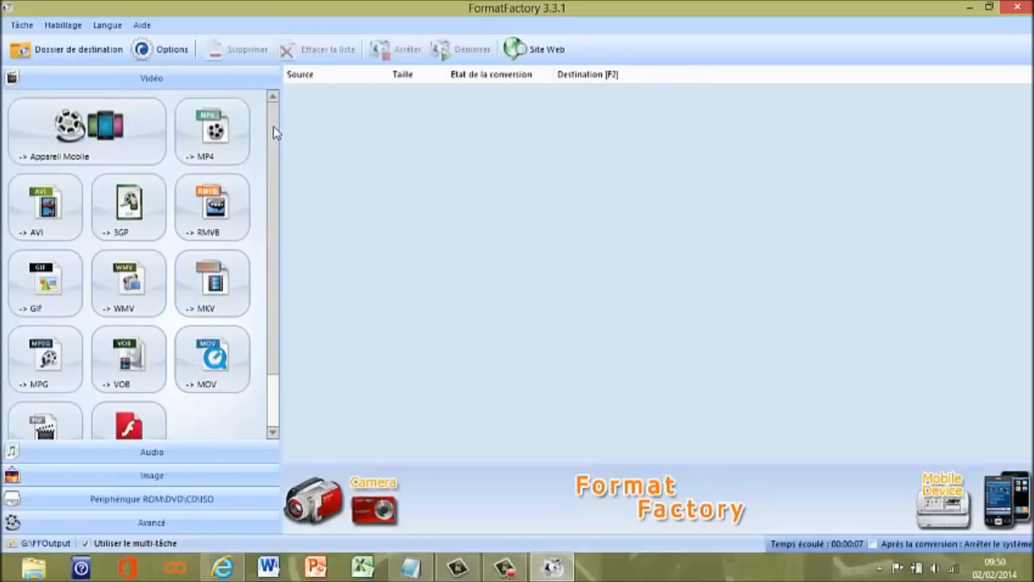
Step: Examine the available video output formats and the audio output formats
left_click_drag(272, 139, 294, 136)
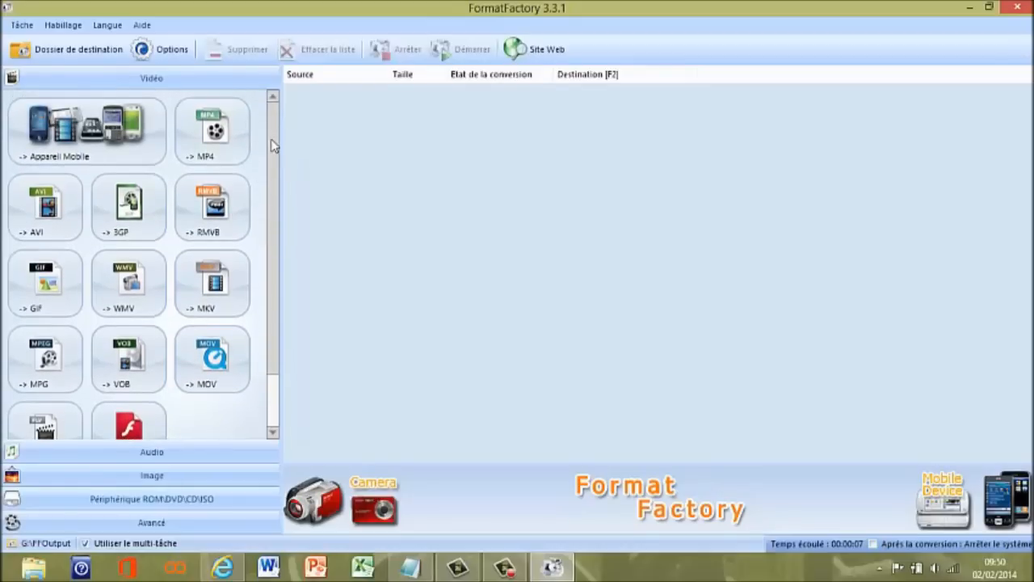
mouse_move(272, 138)
left_mouse_down()
mouse_move(280, 219)
mouse_move(279, 149)
left_mouse_up()
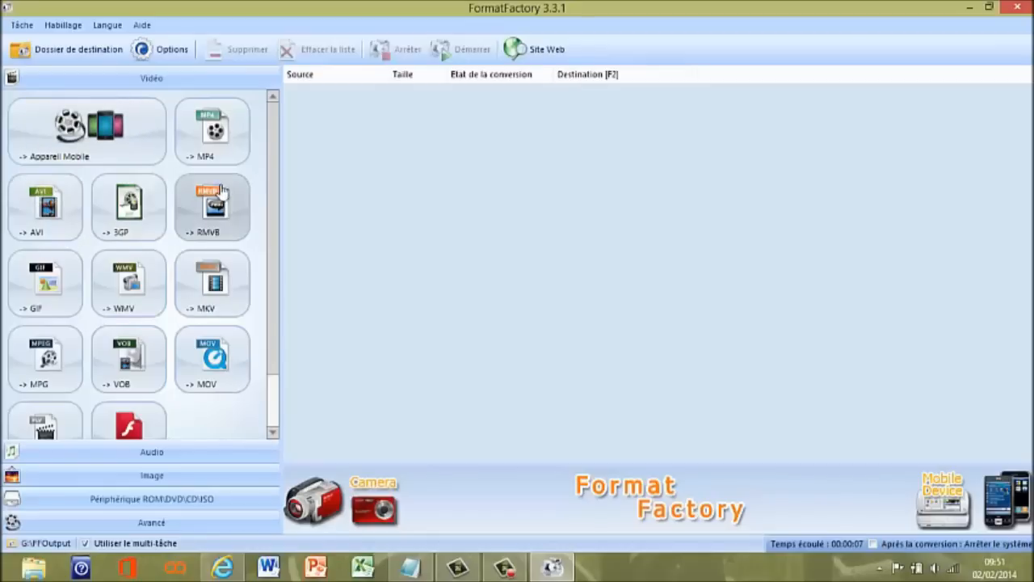
left_click_drag(272, 199, 282, 178)
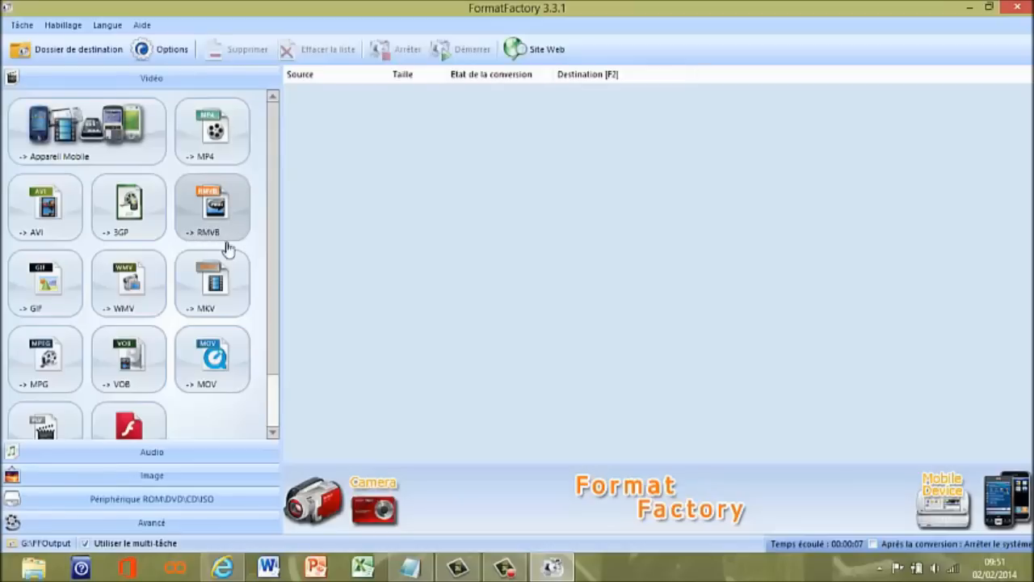
left_click_drag(273, 234, 280, 300)
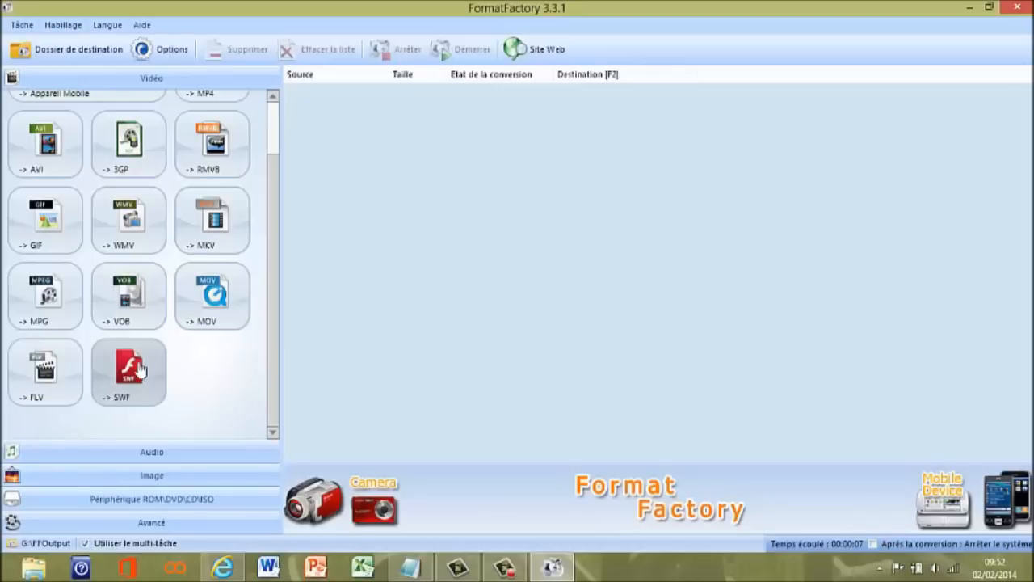
left_click(225, 453)
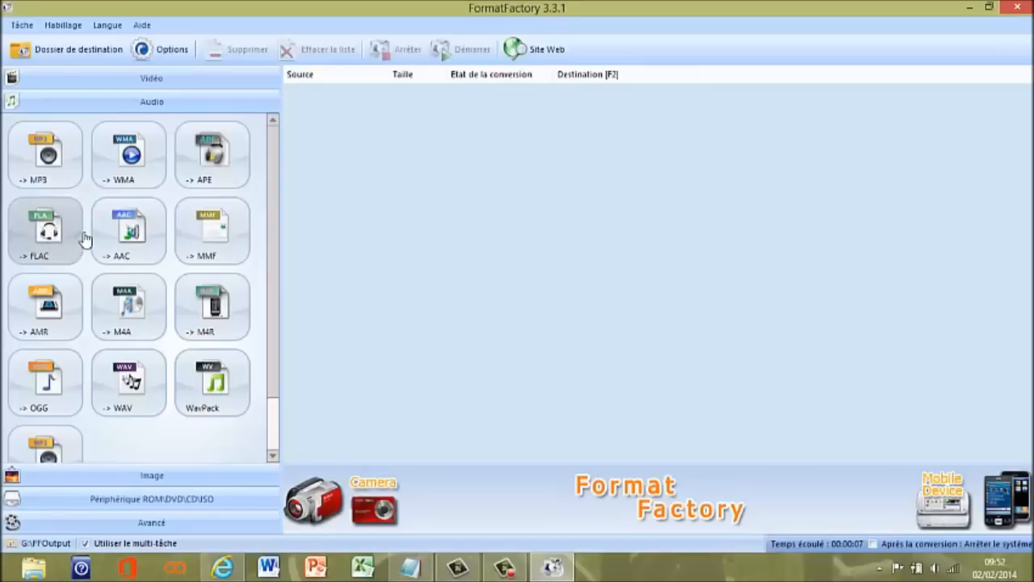
left_click_drag(272, 242, 267, 285)
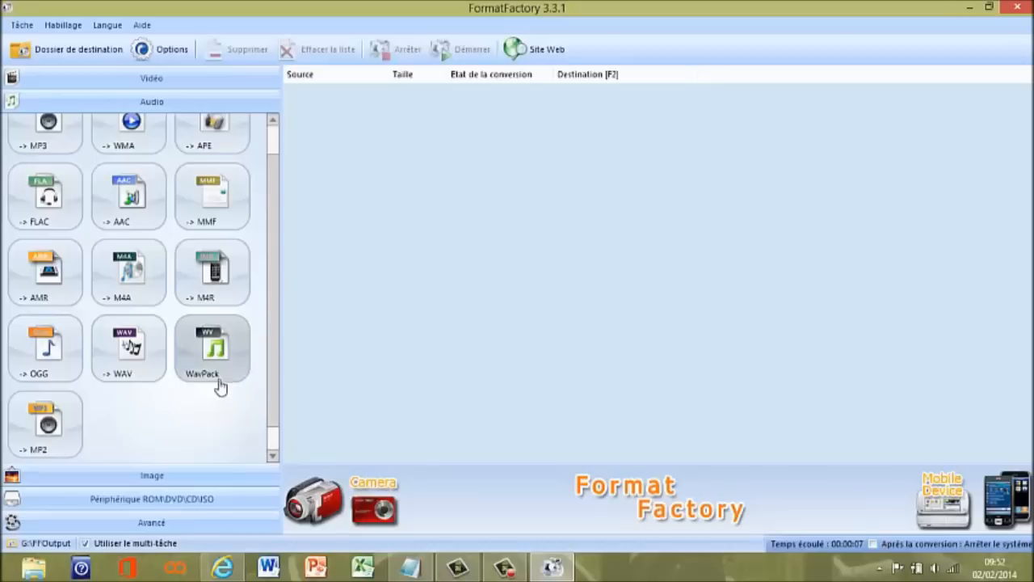
scroll(271, 350, "up", 1)
scroll(268, 323, "down", 1)
scroll(270, 299, "up", 1)
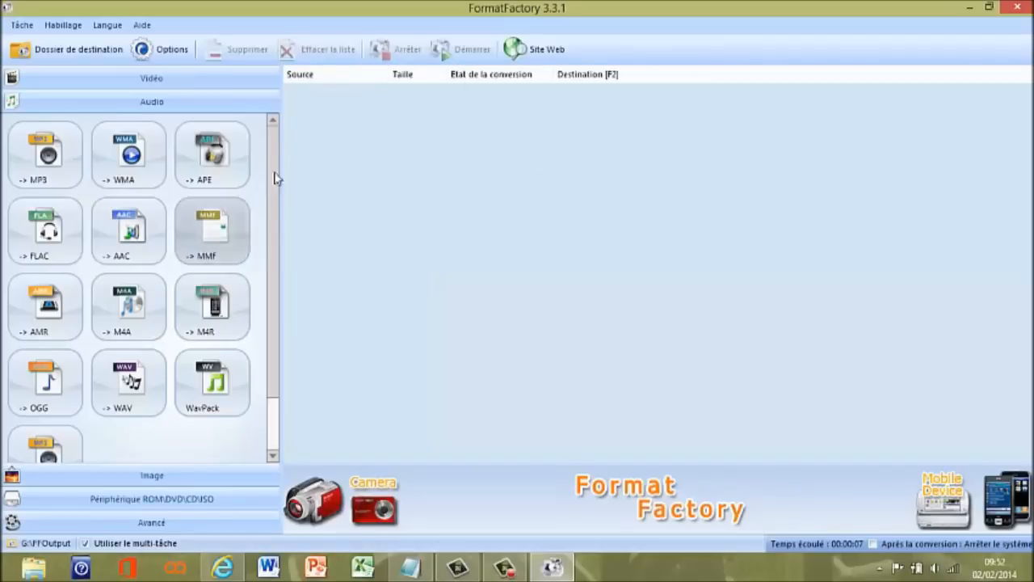
mouse_move(273, 153)
left_mouse_down()
mouse_move(276, 187)
mouse_move(272, 151)
left_mouse_up()
Step: Start an MP3 conversion and add 02. Papaoutai - Stromae.mp3 from the Musique folder on drive G: as the source
left_click(61, 161)
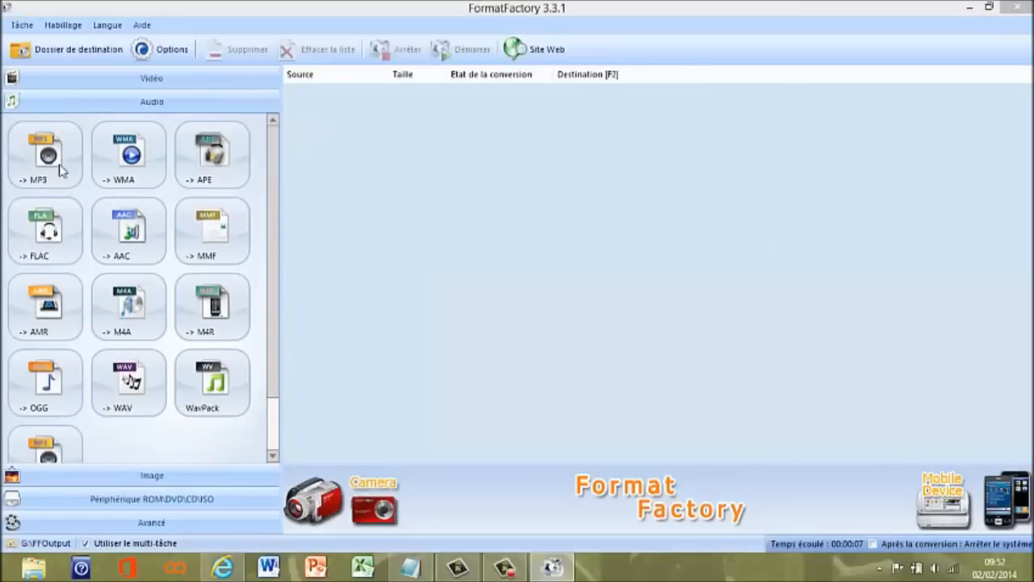
left_click(704, 166)
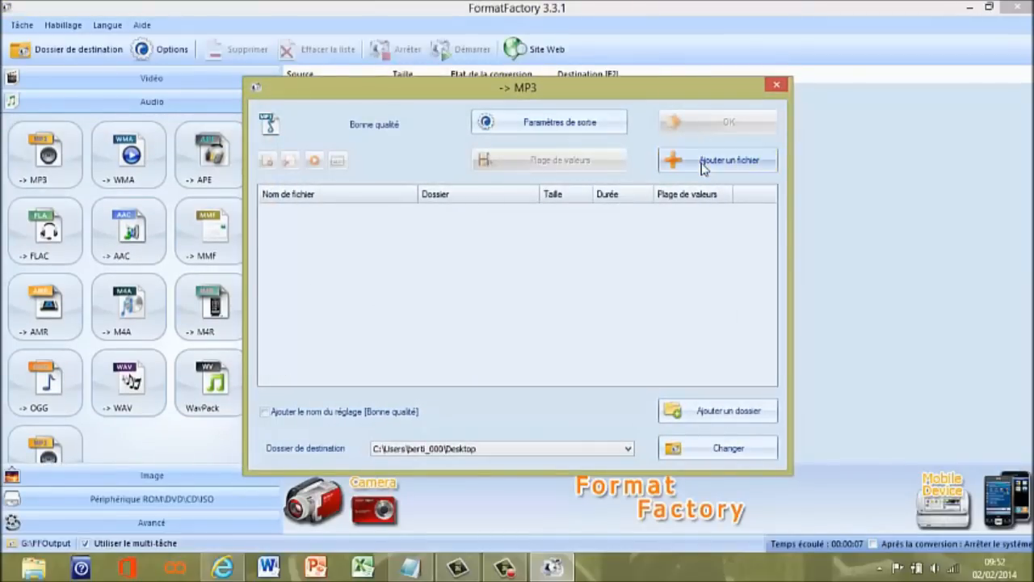
scroll(364, 253, "down", 2)
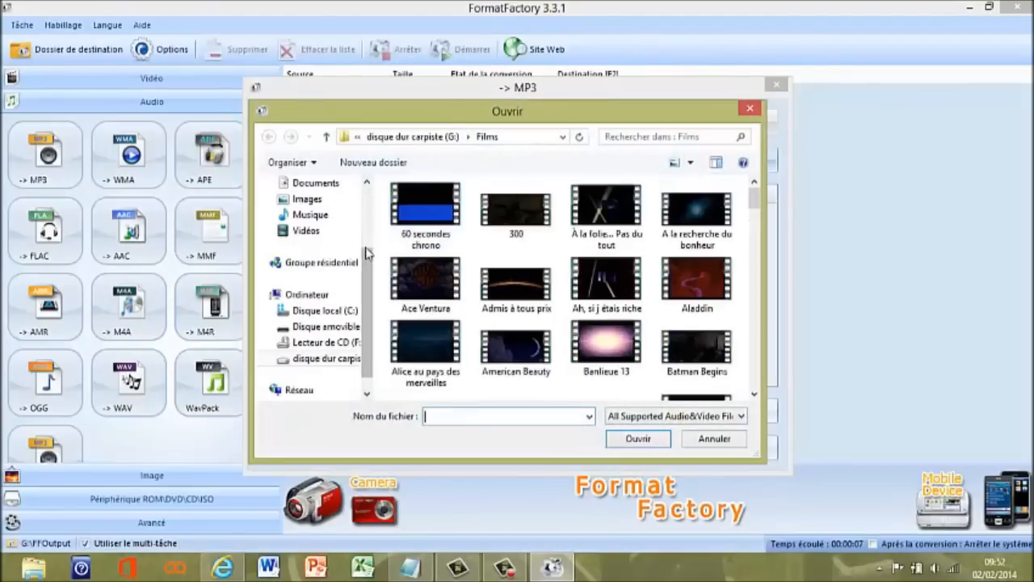
left_click(319, 358)
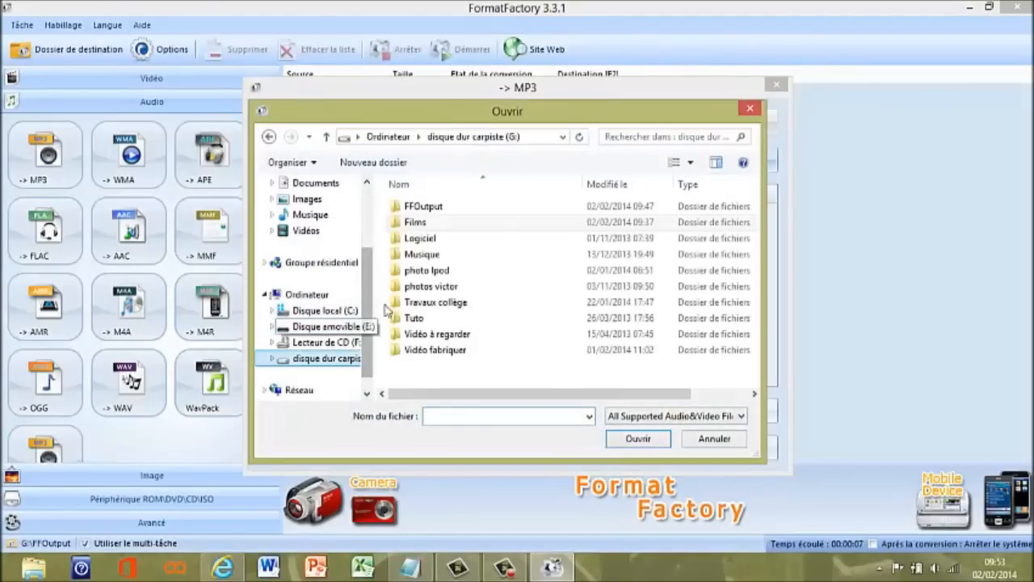
double_click(428, 254)
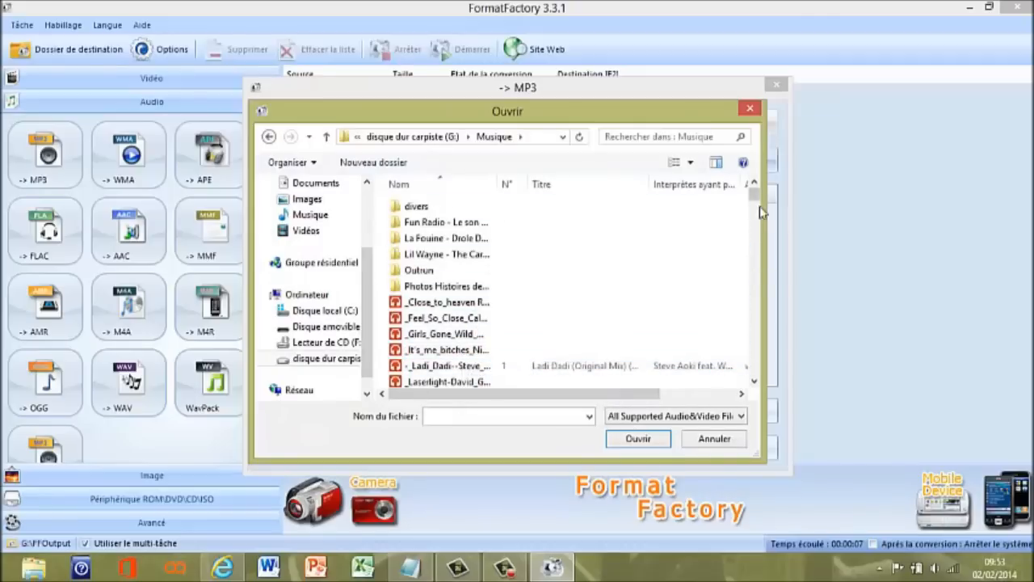
left_click_drag(753, 199, 753, 205)
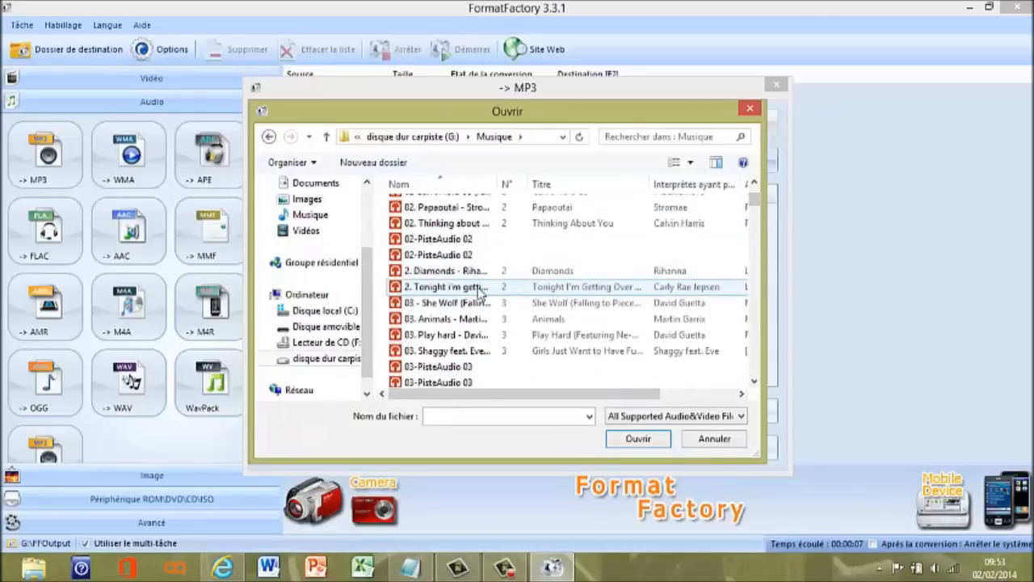
double_click(446, 207)
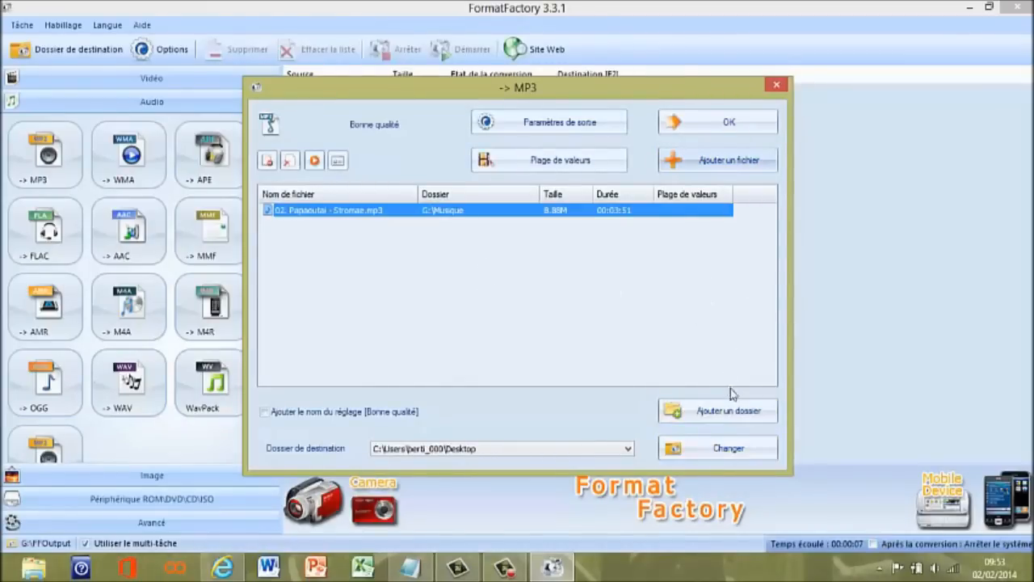
Step: Set the MP3 conversion's destination to the desktop (Bureau), then add it to the task list and start converting
left_click(728, 451)
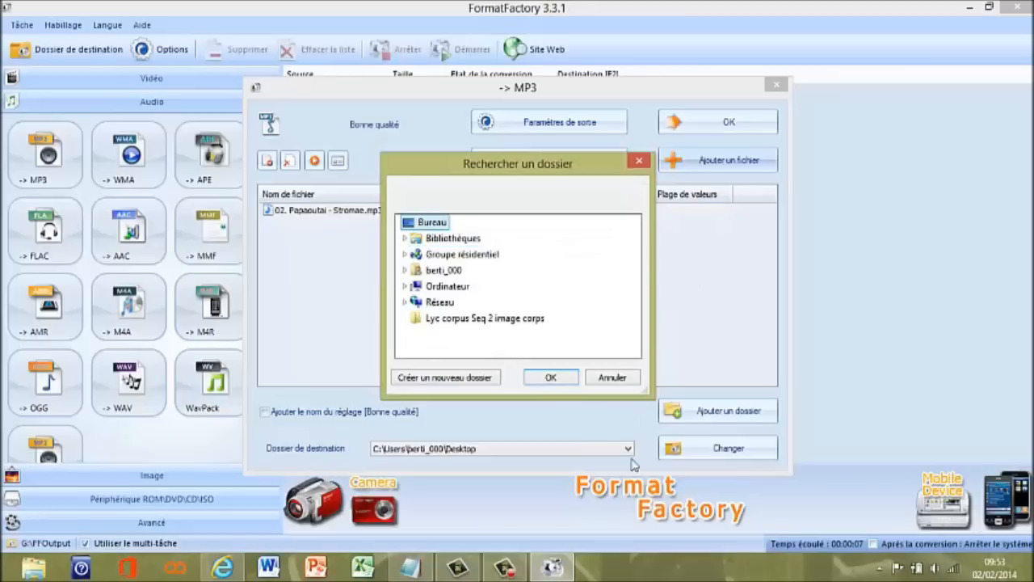
left_click(551, 378)
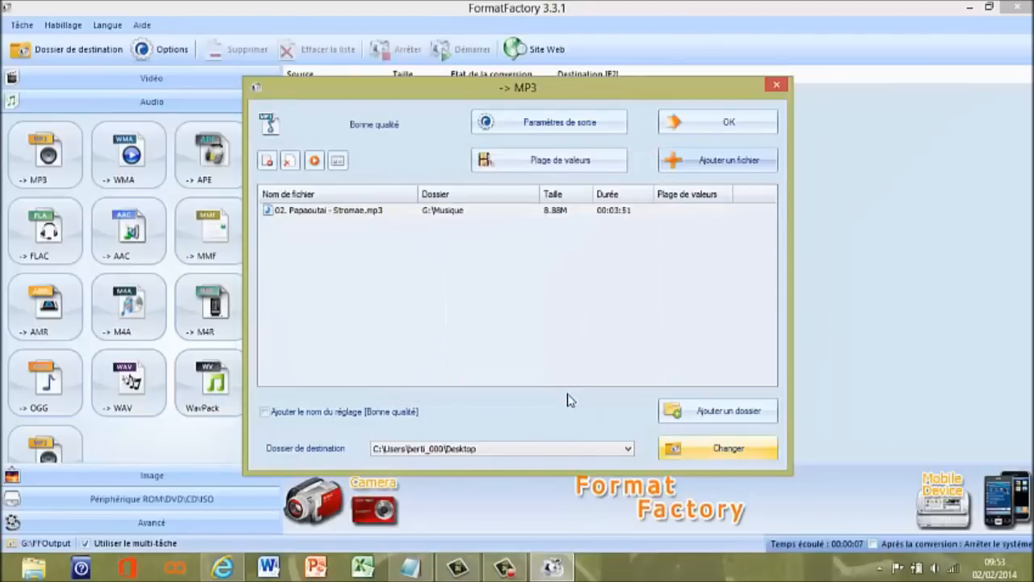
left_click(729, 126)
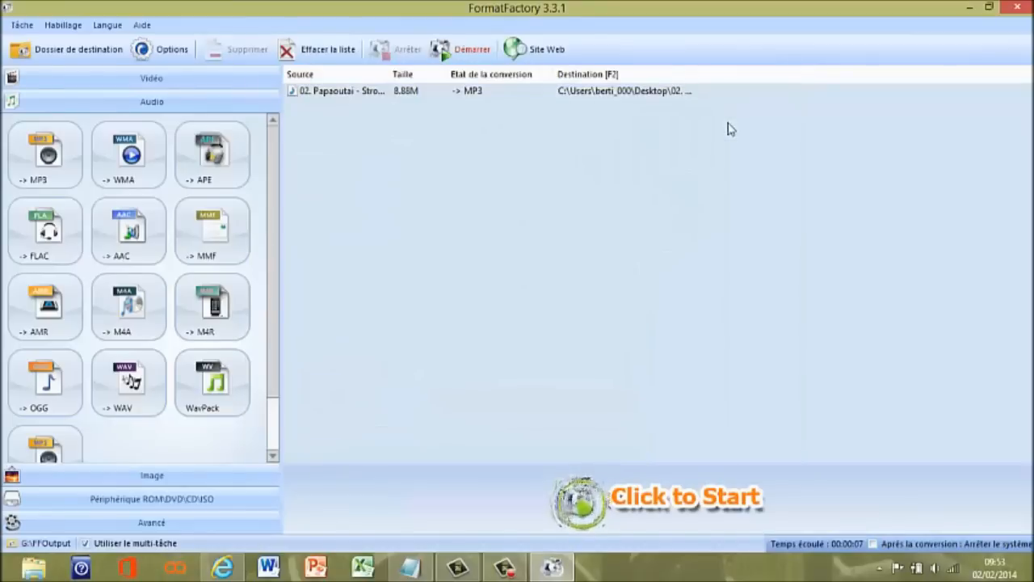
left_click(445, 57)
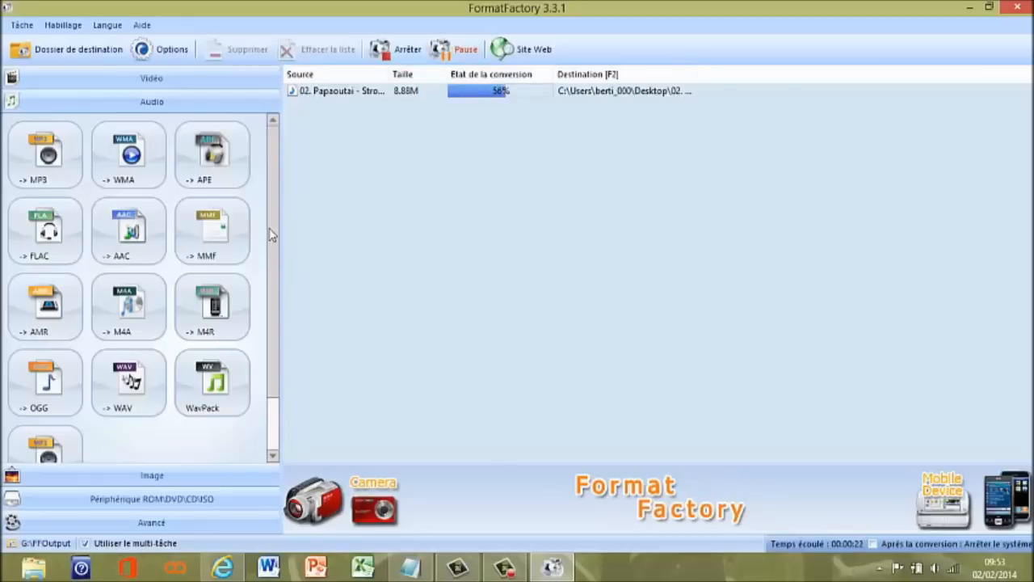
mouse_move(275, 218)
left_mouse_down()
mouse_move(278, 295)
mouse_move(264, 221)
left_mouse_up()
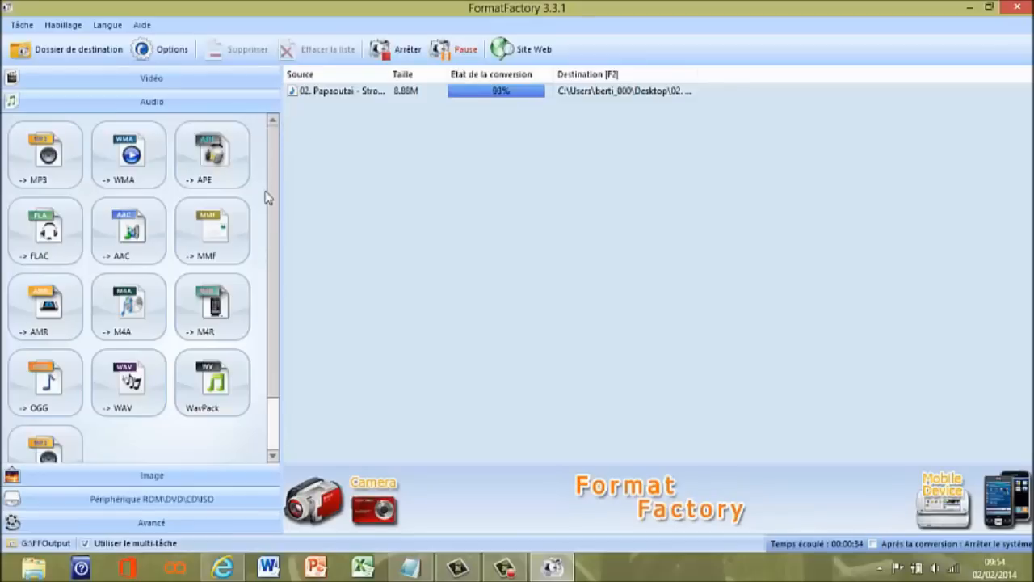
left_click_drag(272, 179, 273, 247)
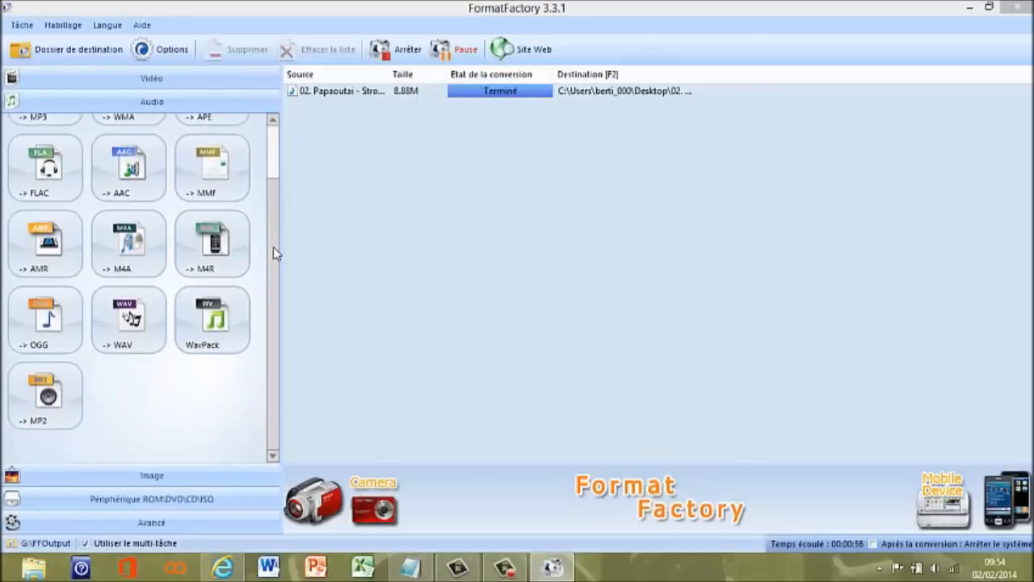
Step: Show the desktop and delete the converted 02. Papaoutai - Stromae file from it
left_click(1019, 6)
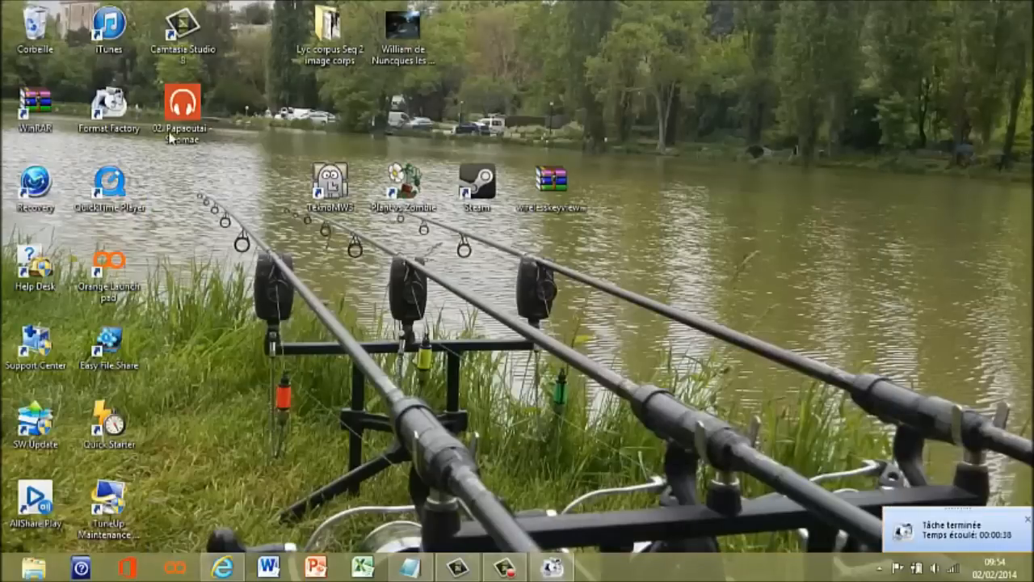
left_click_drag(182, 109, 339, 401)
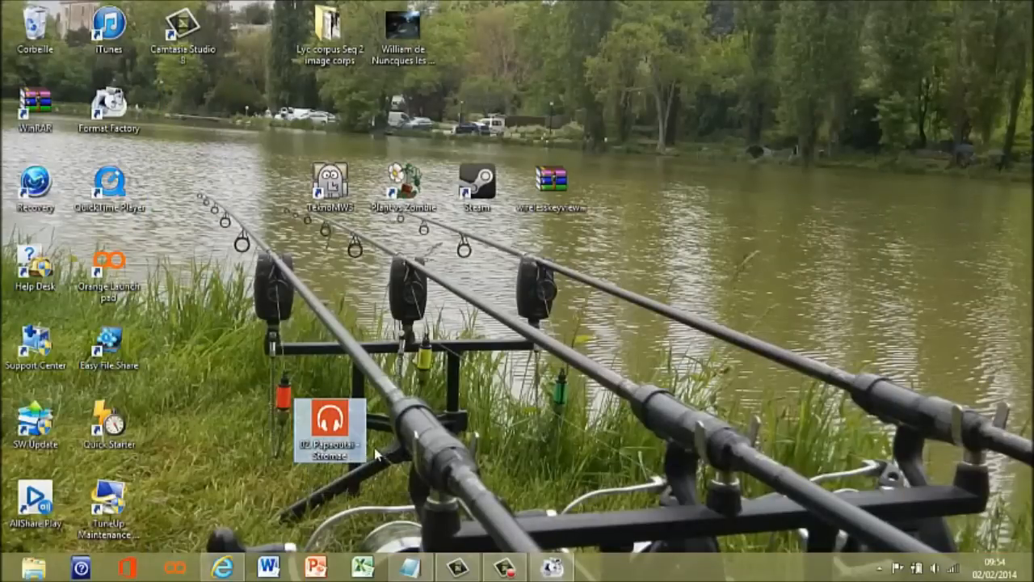
left_click_drag(331, 444, 185, 121)
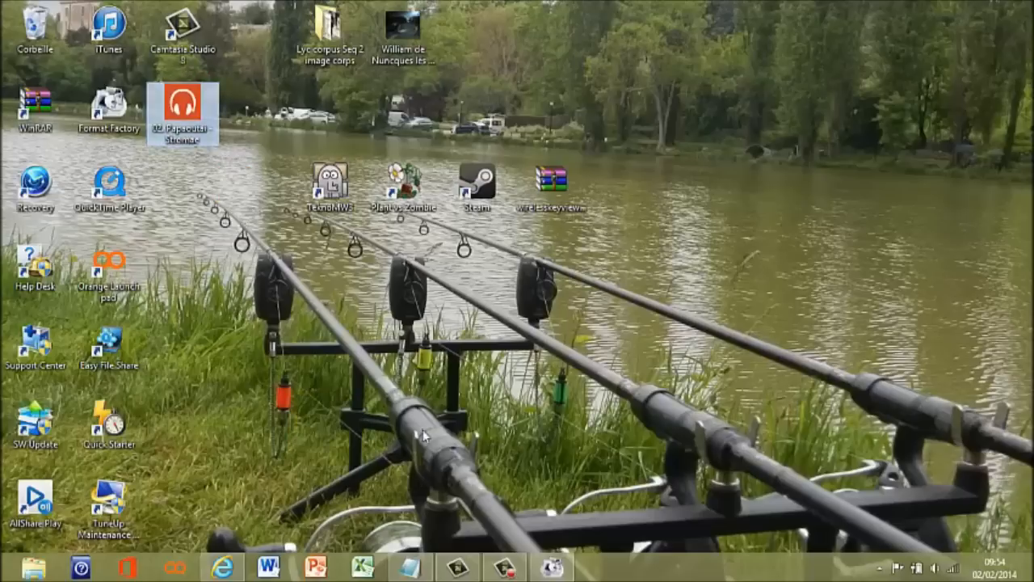
right_click(190, 112)
left_click(219, 426)
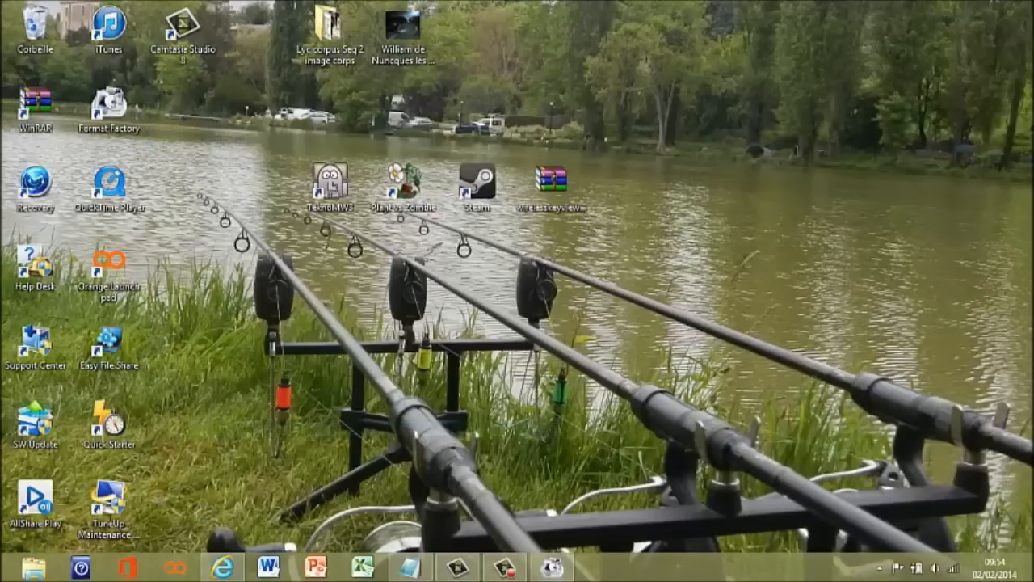
Step: Switch back to FormatFactory and examine the audio and image output formats and the ROM/DVD/CD/ISO conversion options
left_click(552, 567)
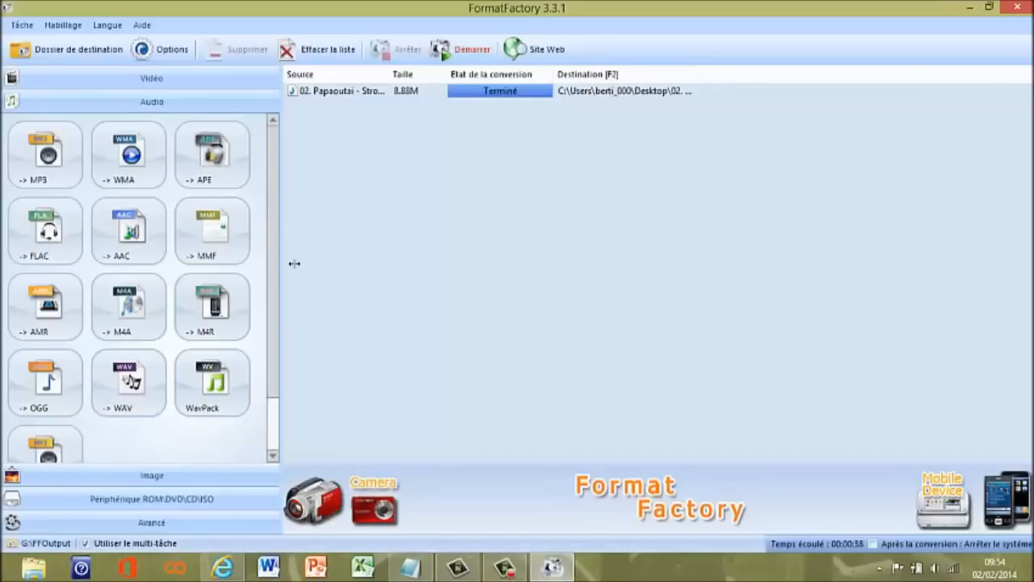
left_click_drag(272, 295, 270, 359)
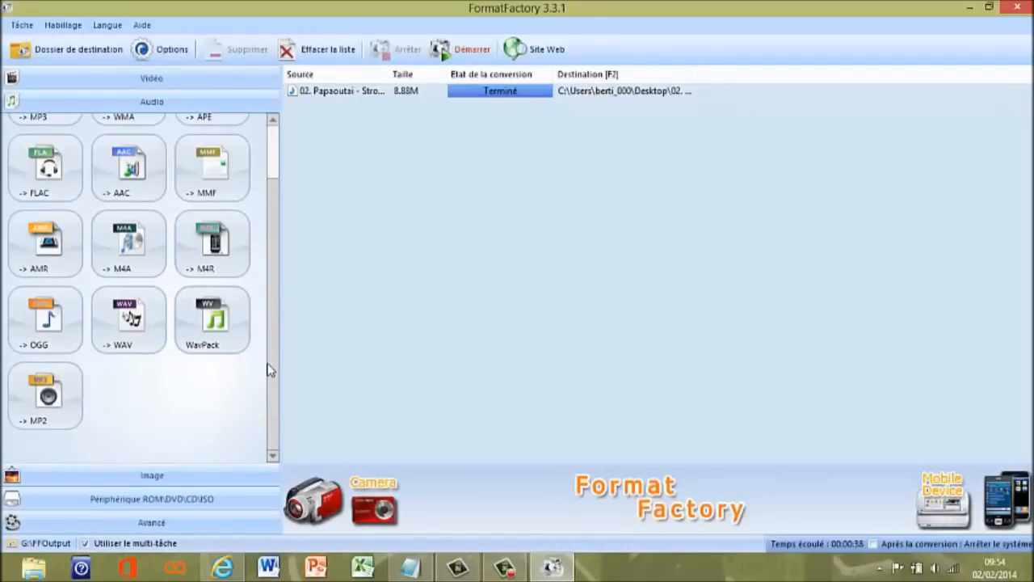
left_click_drag(273, 316, 270, 228)
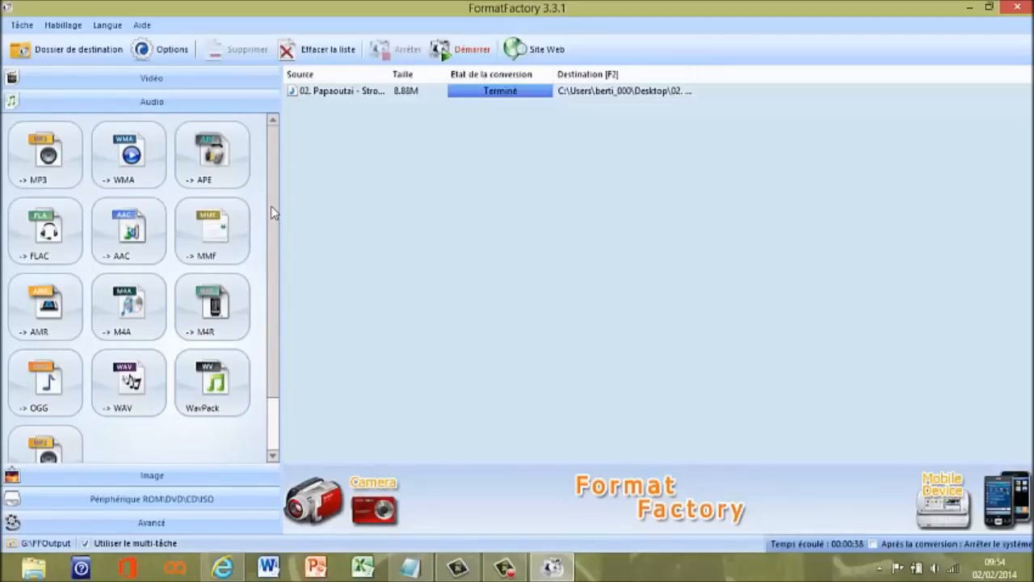
mouse_move(273, 212)
left_mouse_down()
mouse_move(275, 261)
mouse_move(277, 201)
left_mouse_up()
scroll(273, 263, "down", 2)
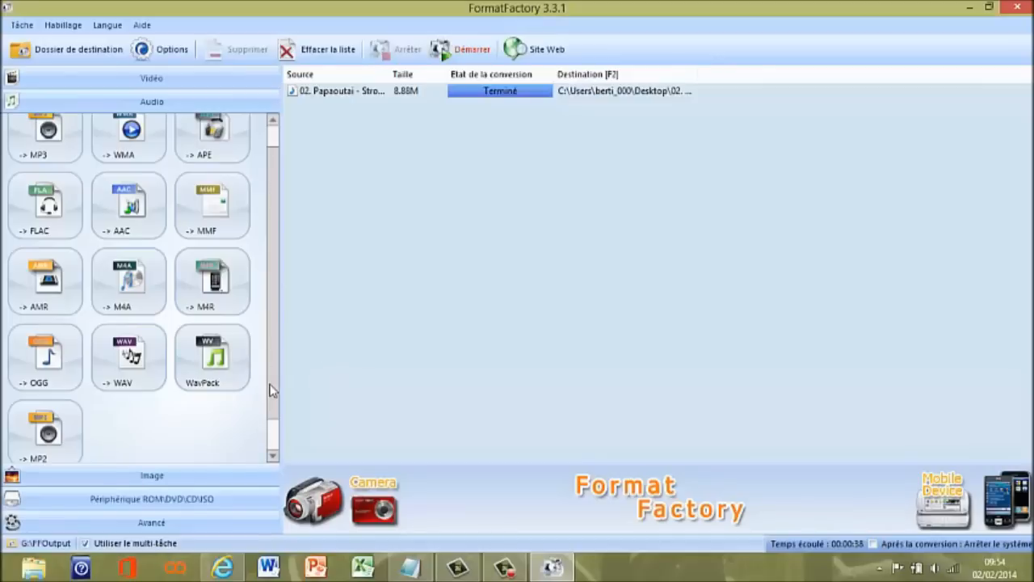
scroll(272, 390, "down", 1)
left_click(196, 478)
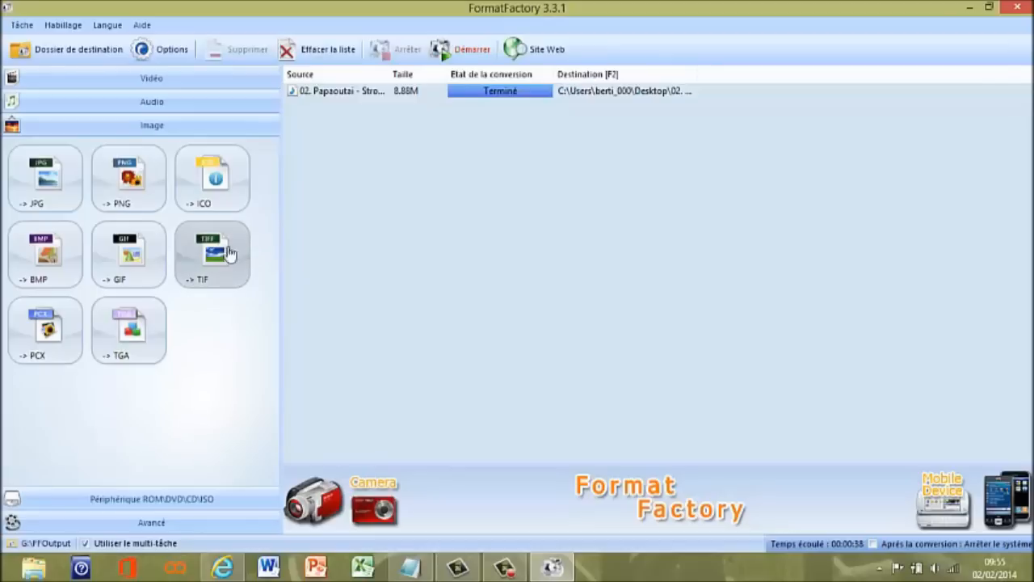
left_click(160, 502)
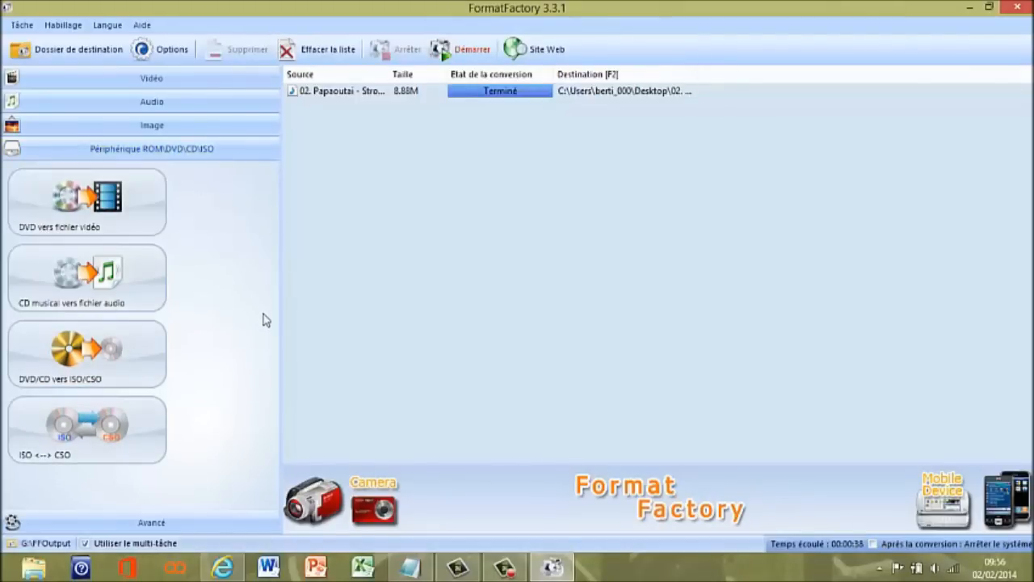
Step: Start an AVI video merge and add Vidéos de départ de carpe 3 from G: > Vidéo à regarder > Mes vidéos réalisées
left_click(158, 521)
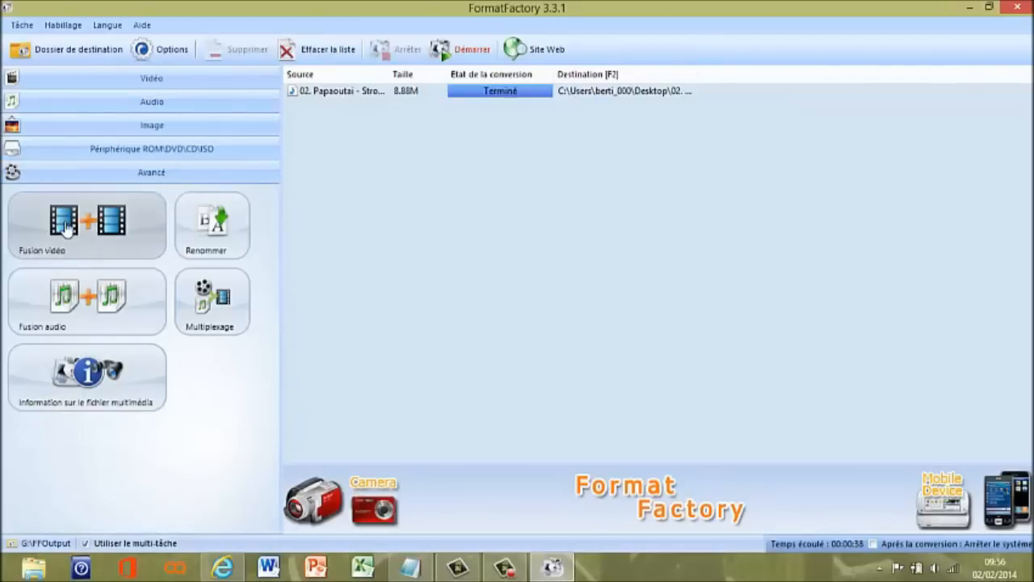
left_click(138, 241)
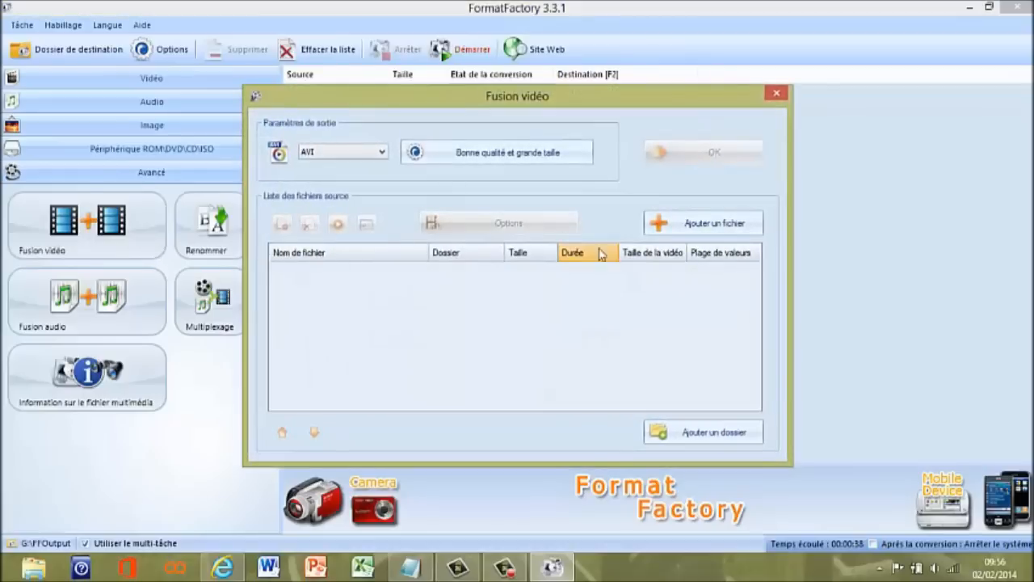
left_click(682, 228)
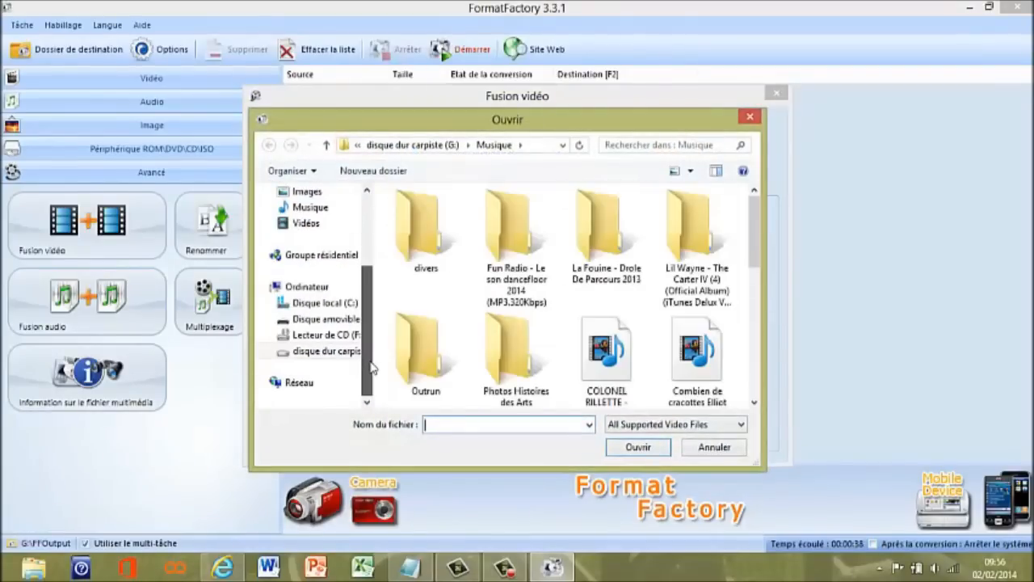
left_click(329, 353)
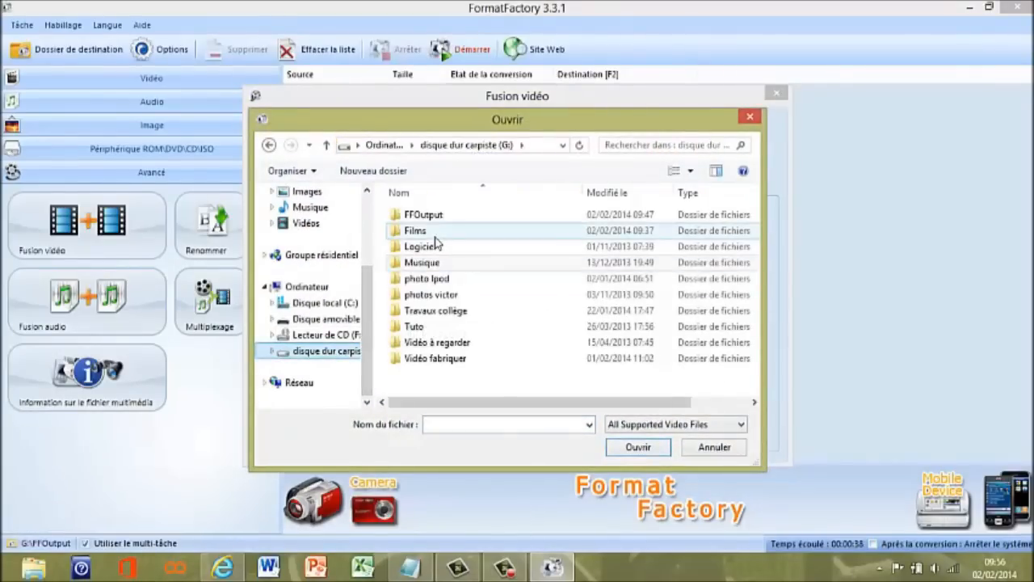
double_click(436, 341)
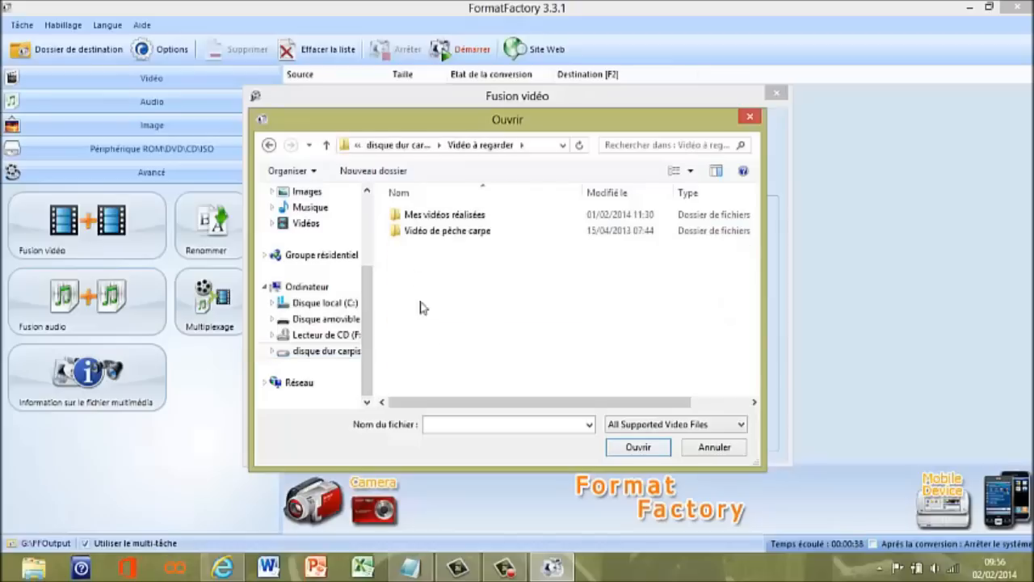
double_click(414, 223)
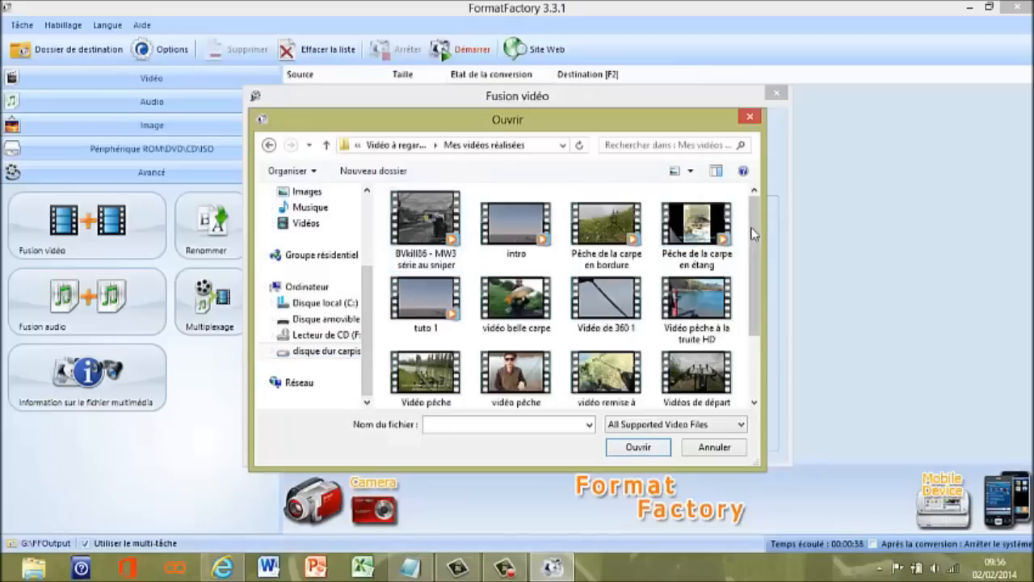
scroll(749, 304, "down", 2)
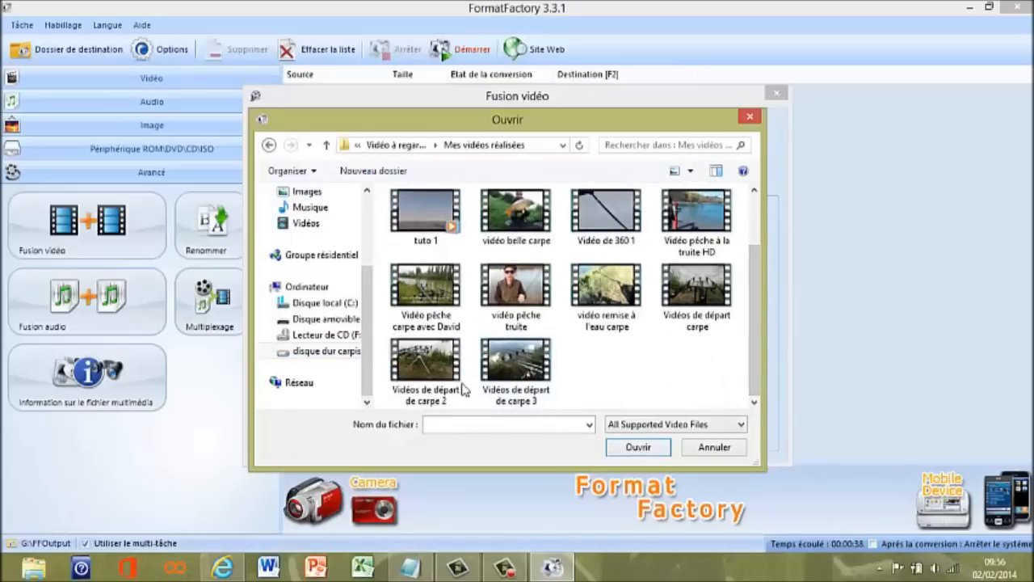
double_click(526, 402)
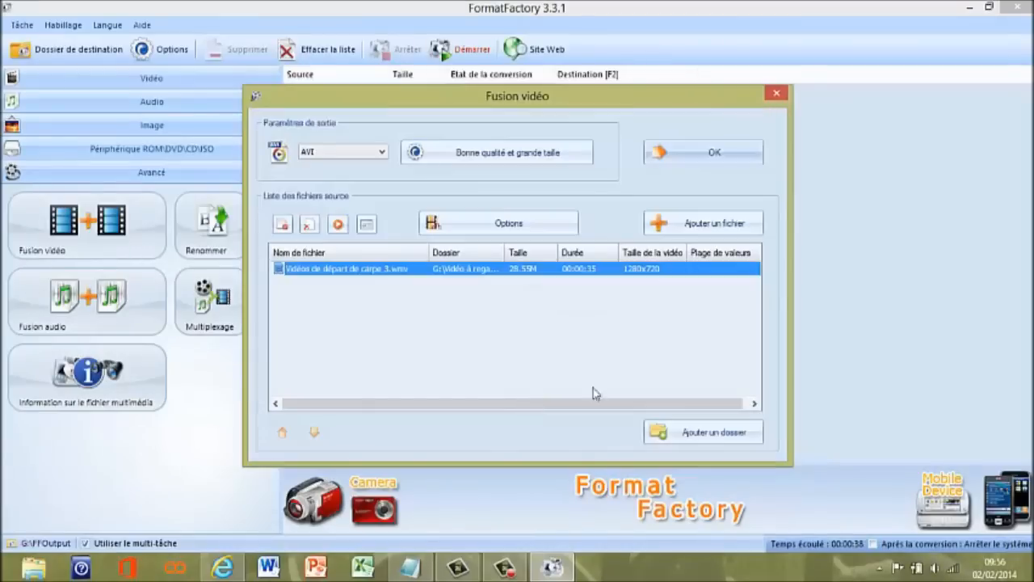
Step: Add vidéo remise à l'eau carpe from Mes vidéos réalisées as the second source of the merge
left_click(684, 225)
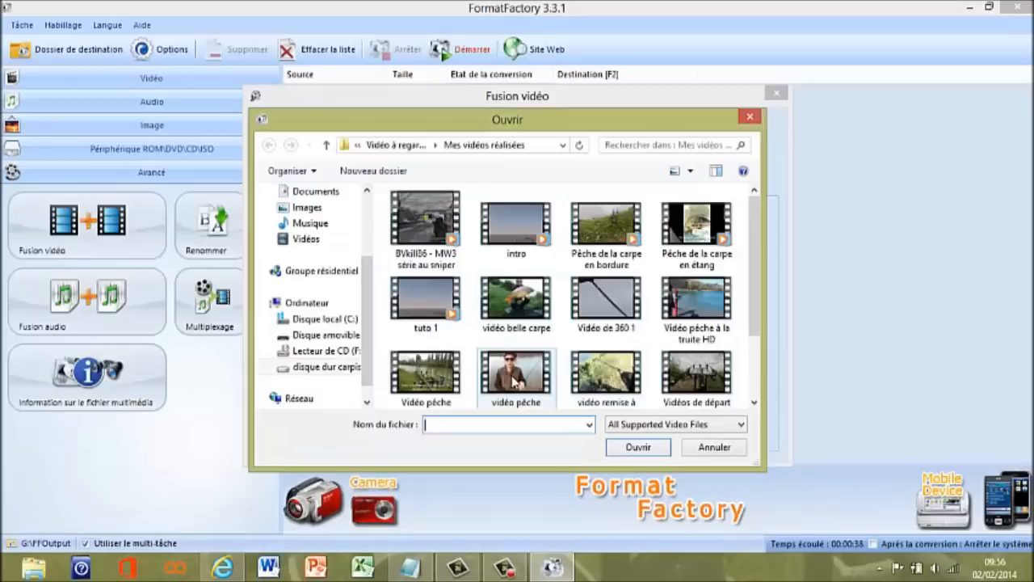
left_click_drag(756, 319, 755, 401)
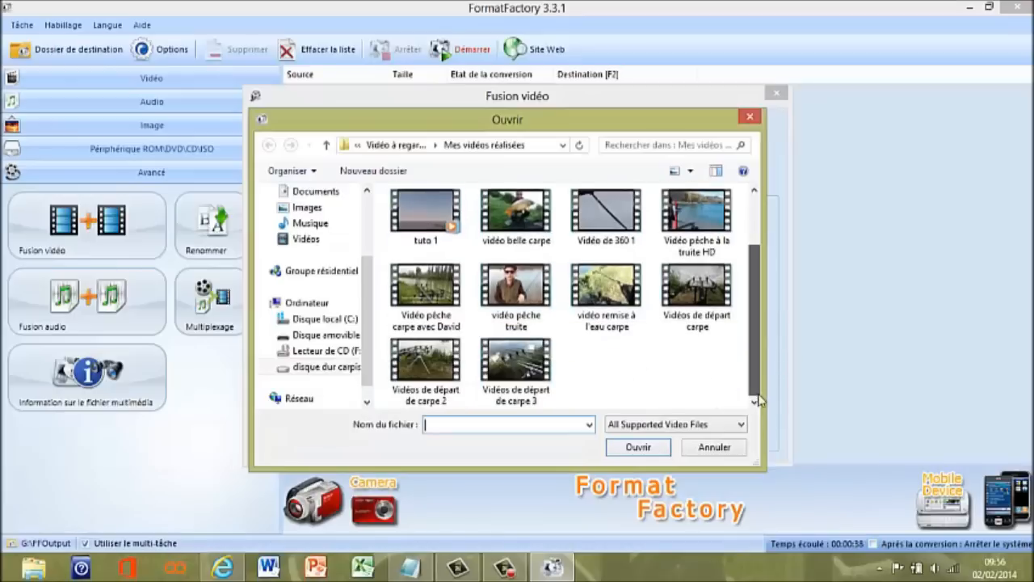
double_click(608, 300)
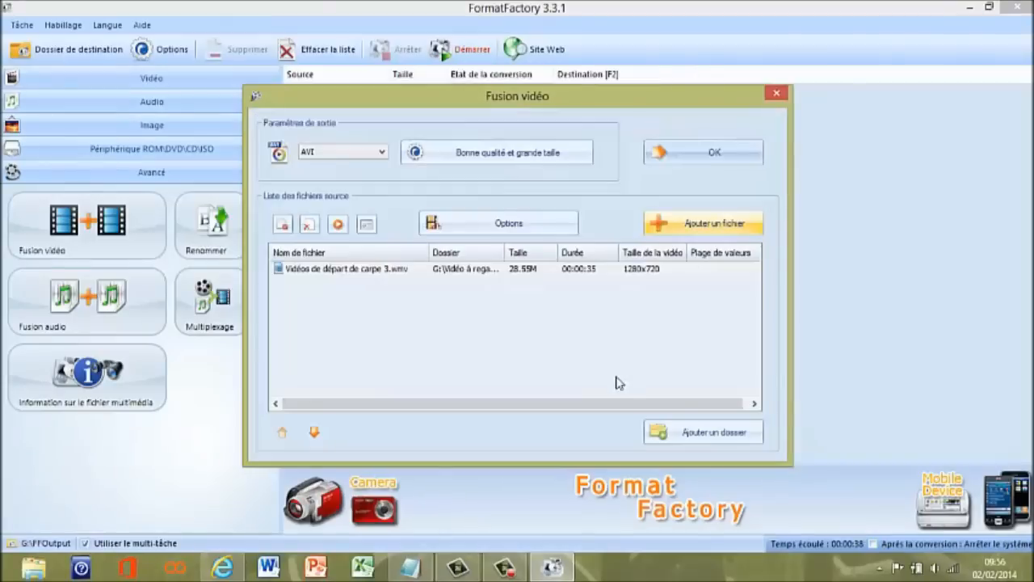
Step: Check the option for adding a whole folder, dismiss it, then add the two-video merge to the task list and start it
left_click(706, 436)
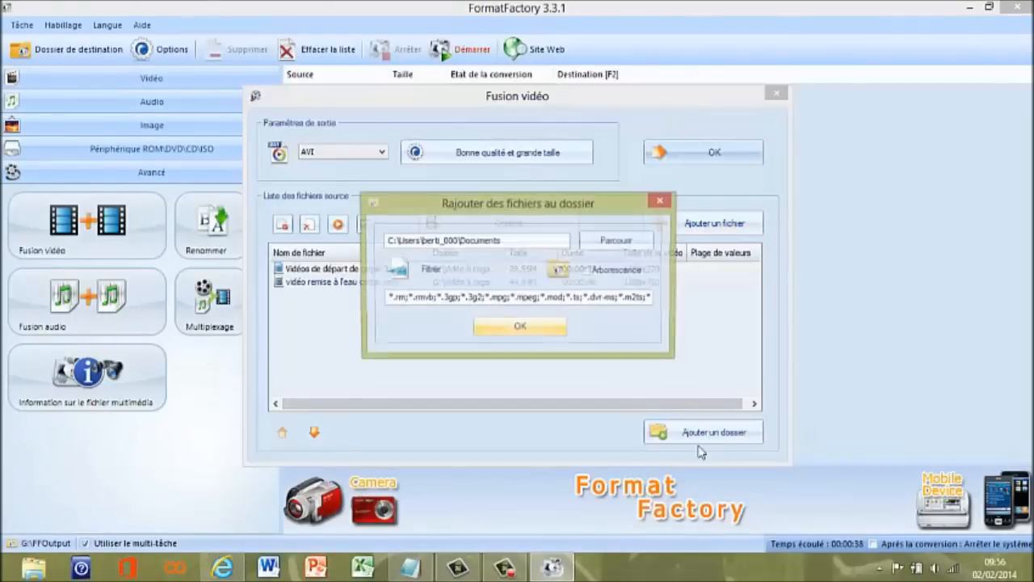
left_click(666, 203)
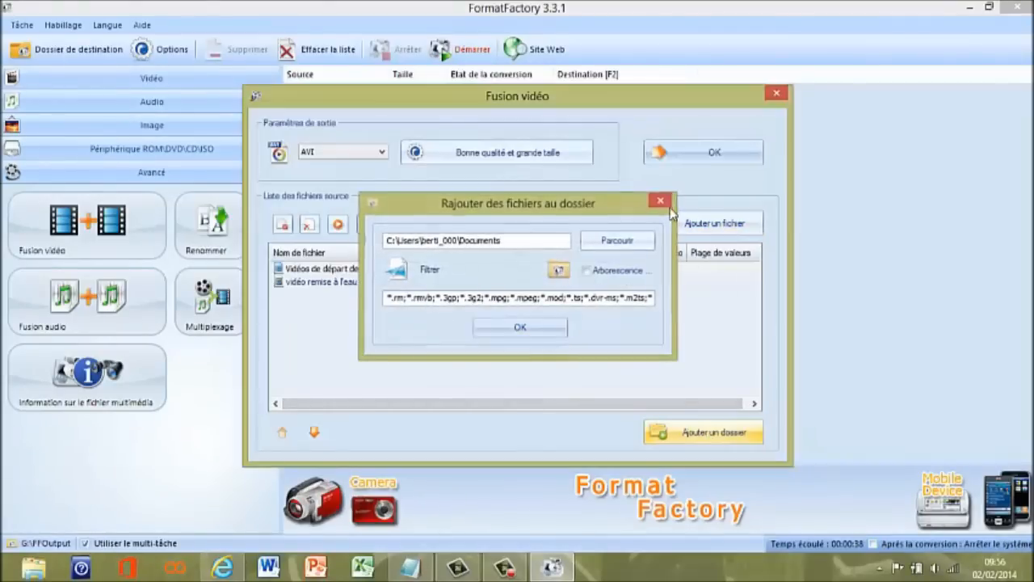
left_click(680, 155)
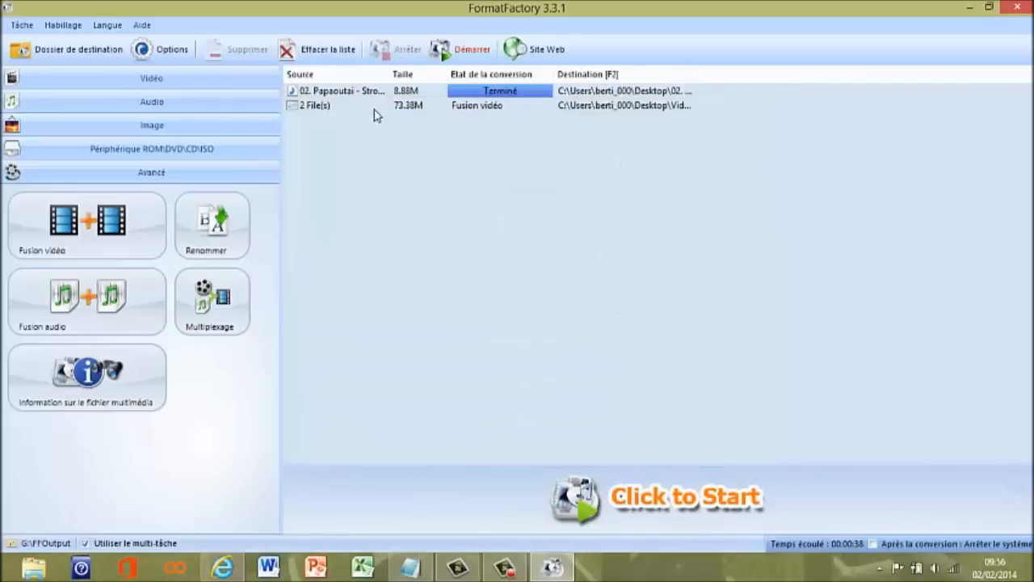
left_click(449, 60)
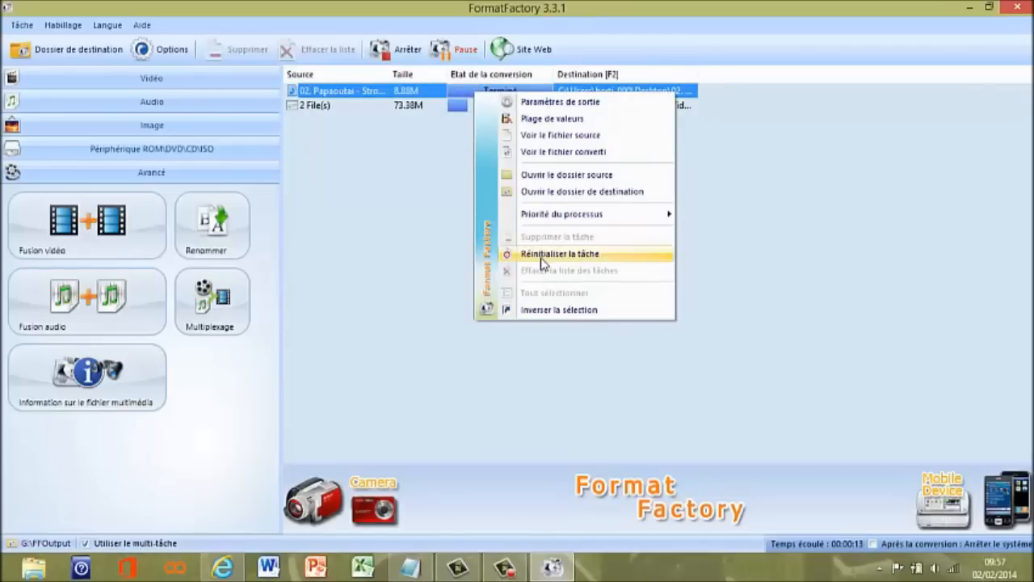
Step: Review the actions available for the completed 02. Papaoutai conversion task
left_click(391, 95)
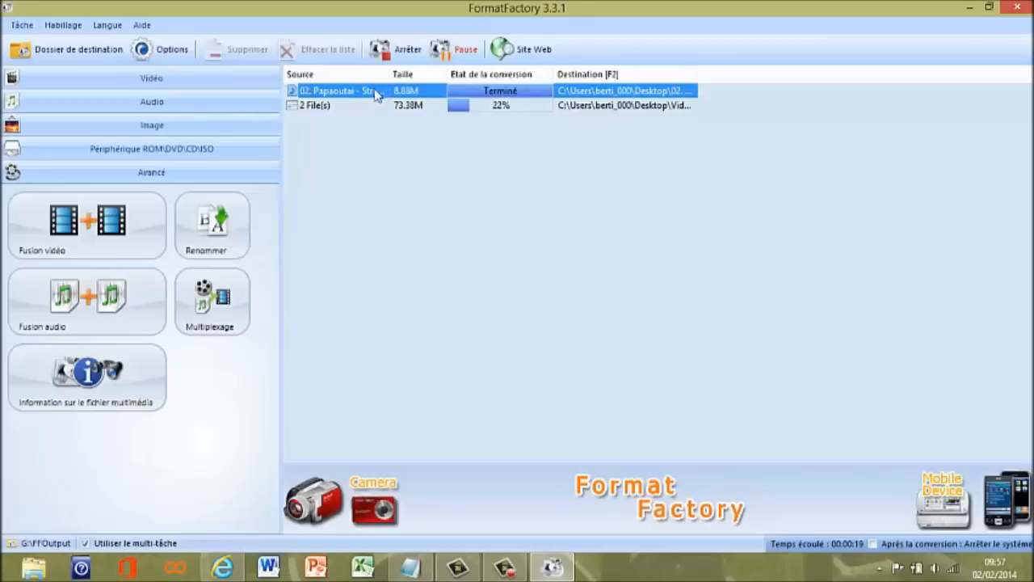
right_click(521, 93)
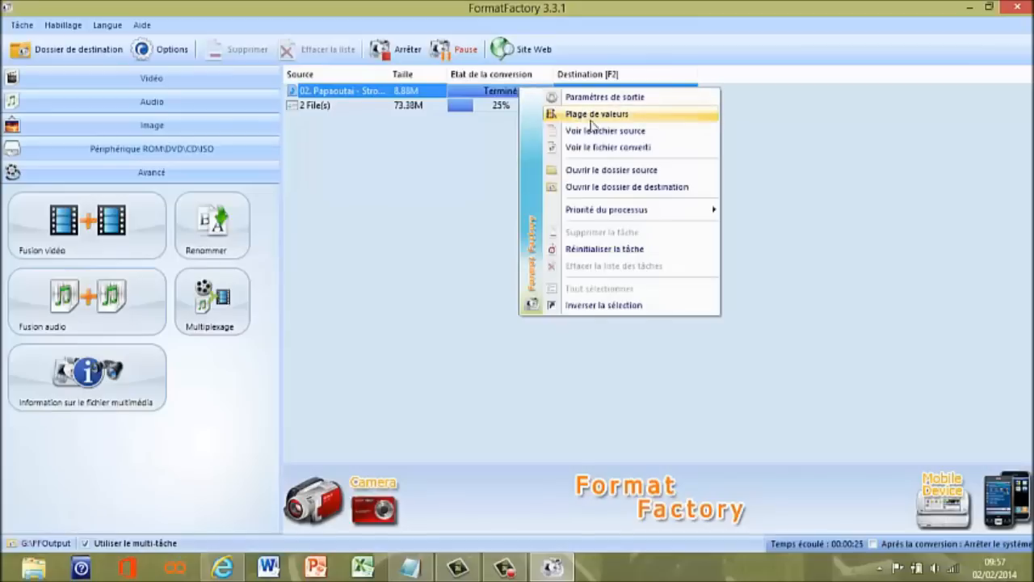
left_click(586, 363)
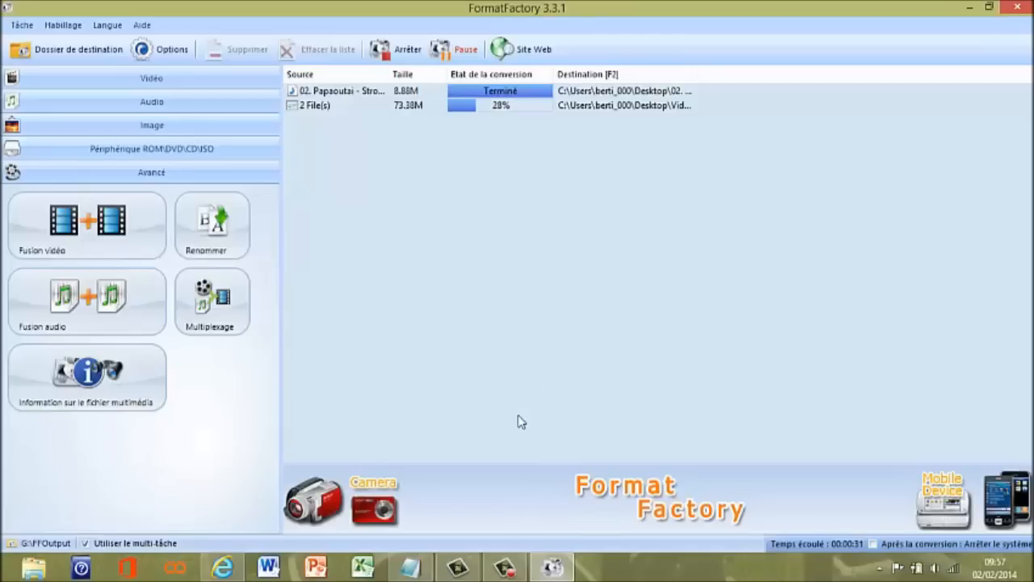
Step: Review the image formats, the ROM/DVD/CD/ISO conversions and the advanced tools
left_click(194, 153)
left_click(184, 126)
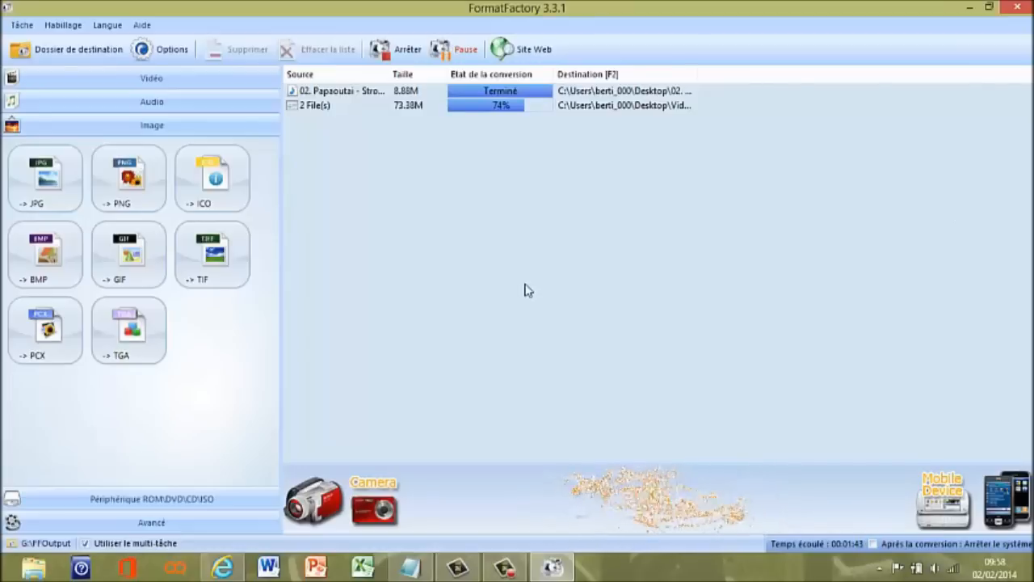
left_click(165, 521)
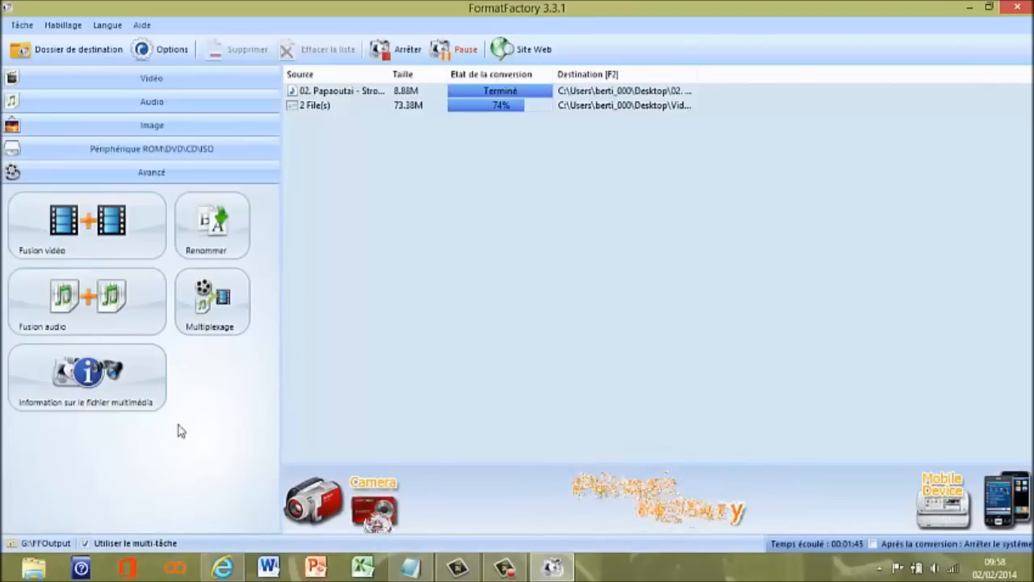
left_click(157, 155)
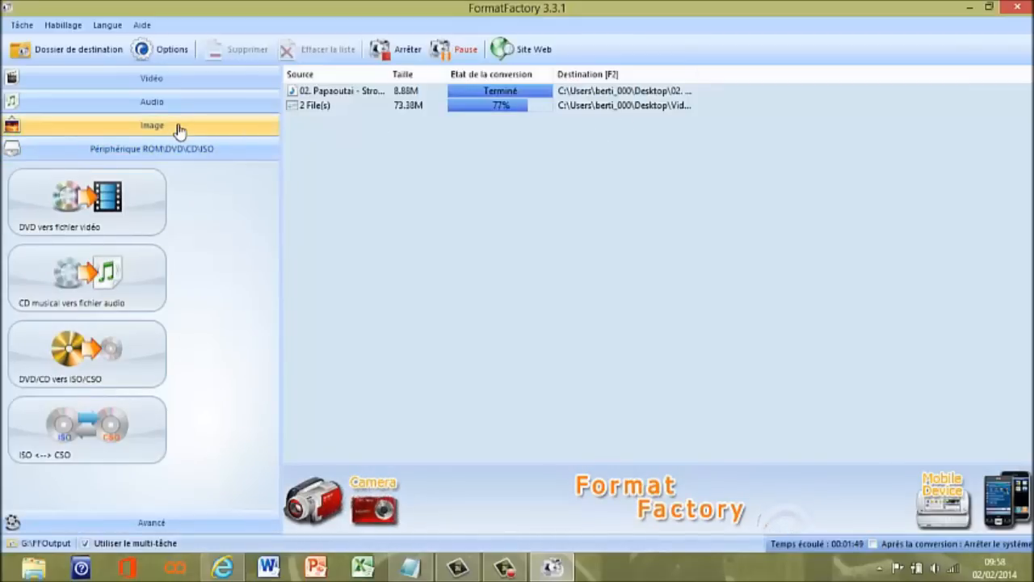
left_click(178, 129)
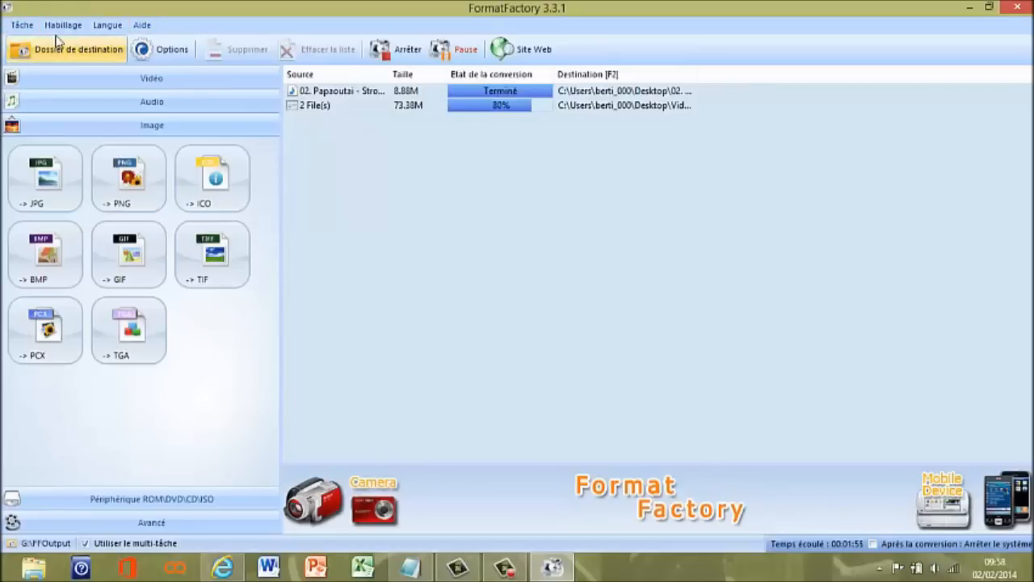
Step: Examine the task commands, the interface skins, the language choices and the help and update options
left_click(24, 26)
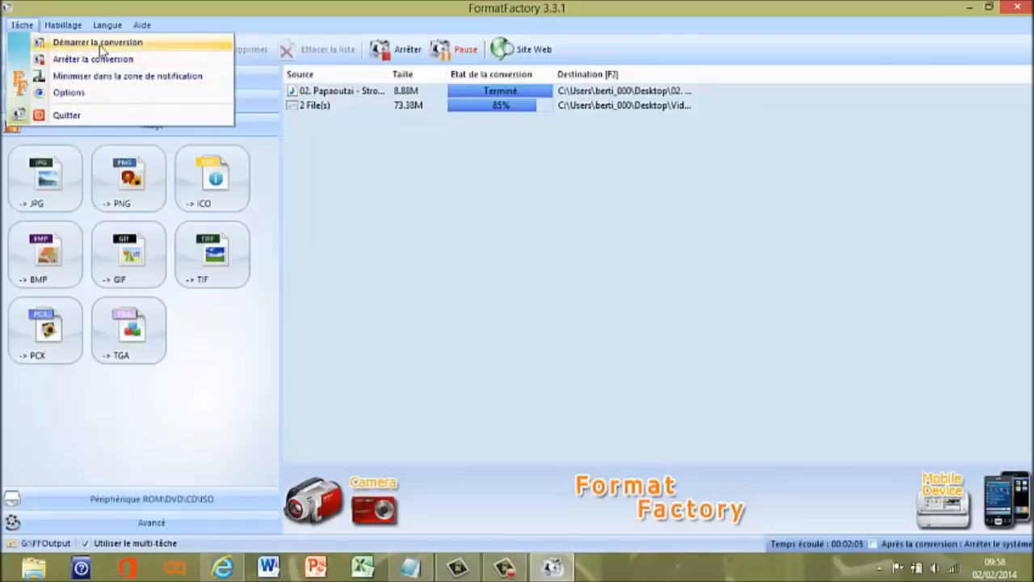
left_click(466, 222)
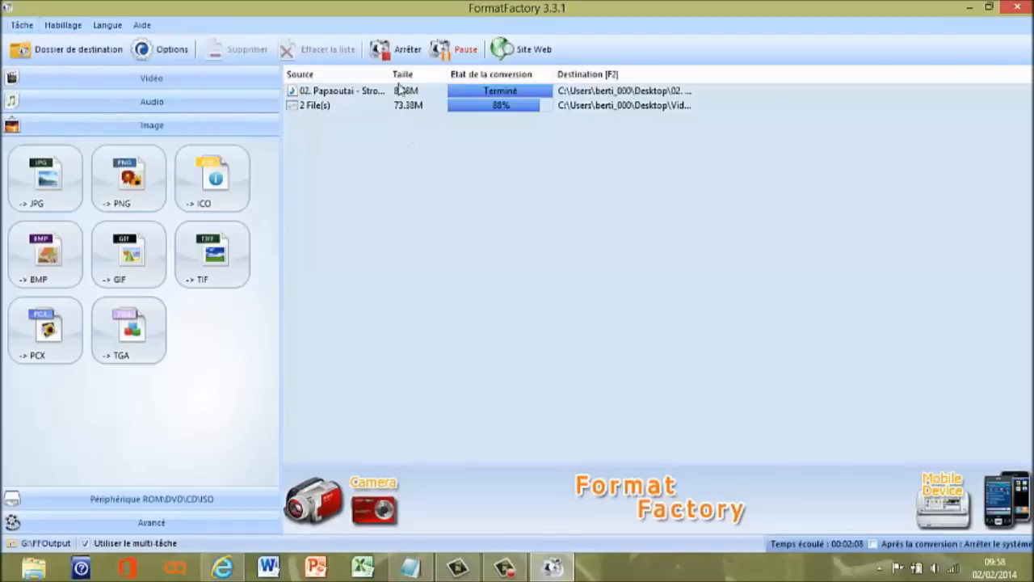
left_click(70, 25)
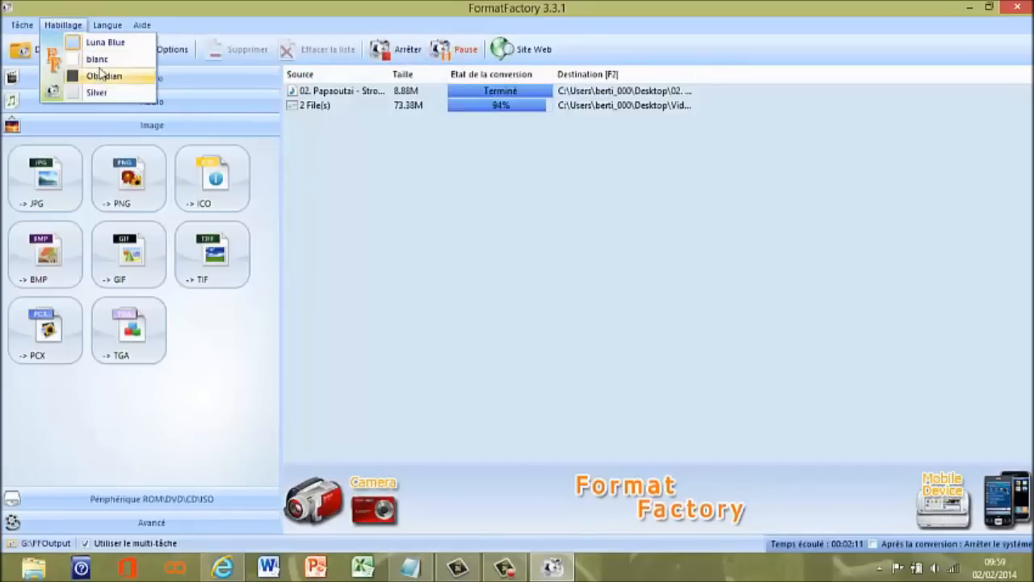
mouse_move(107, 25)
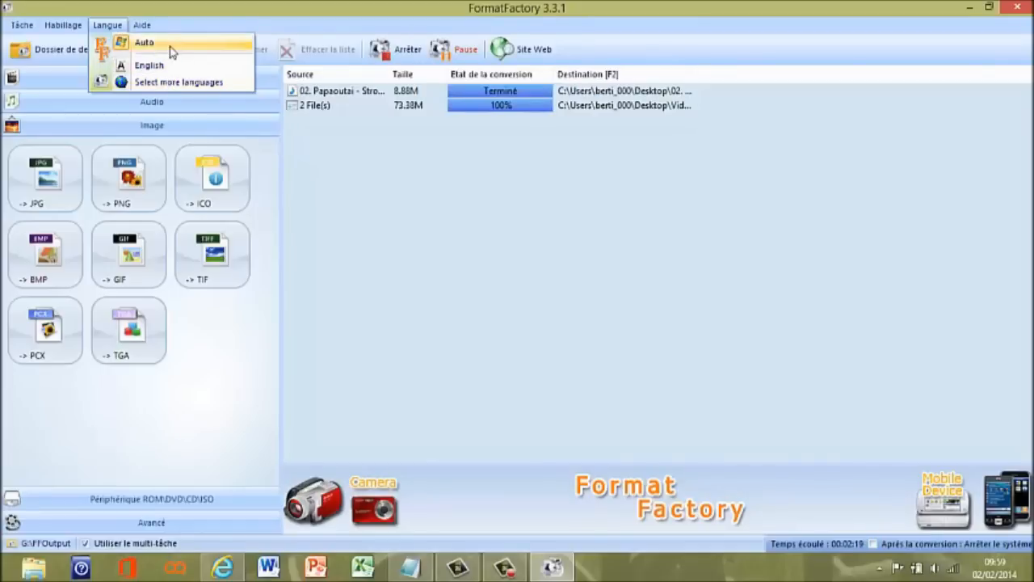
mouse_move(143, 30)
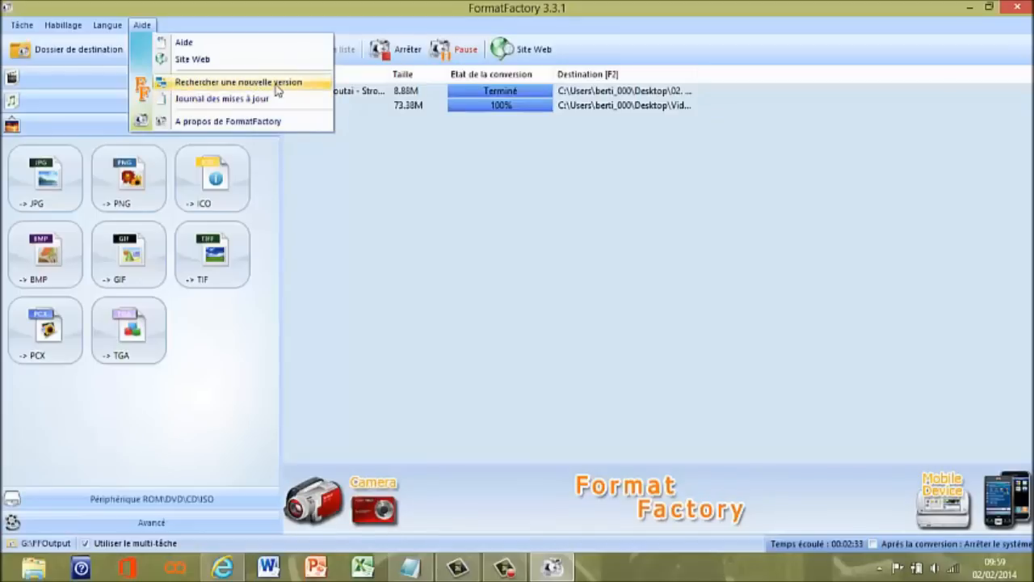
left_click(347, 289)
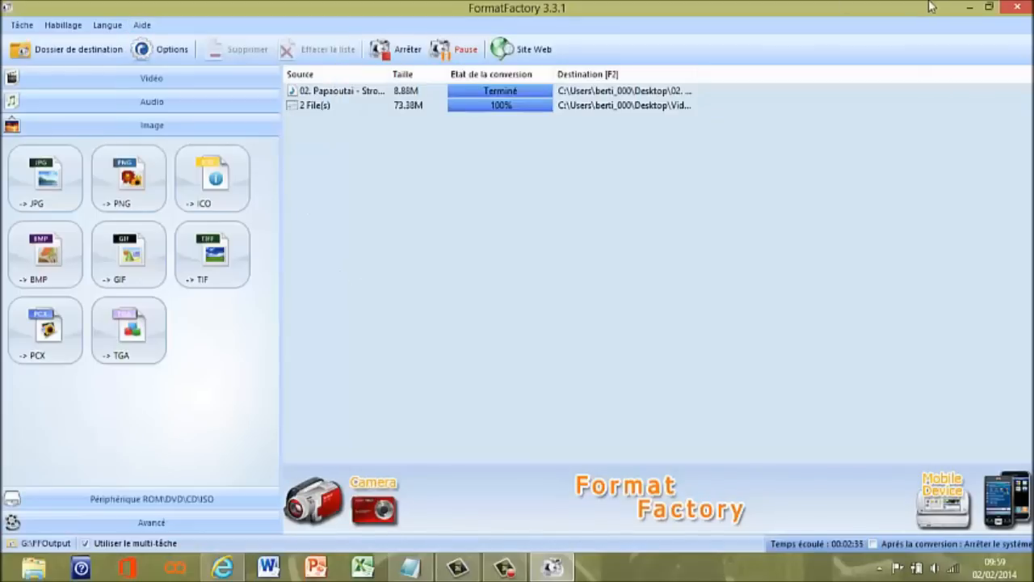
Step: Show the desktop, move the merged VideoJoiner video to a free spot below the other icons and try to play it
left_click(968, 7)
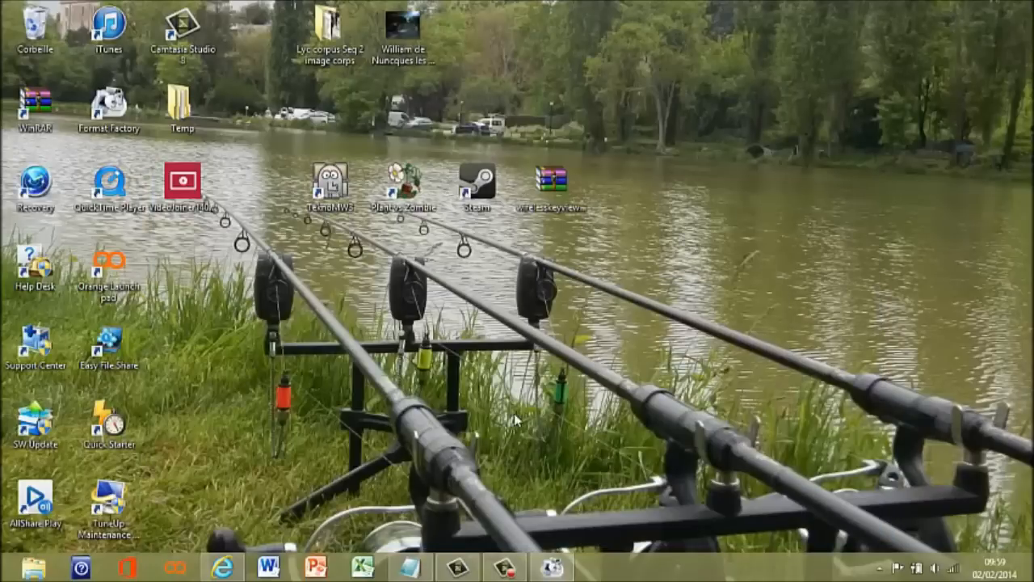
left_click_drag(205, 208, 353, 369)
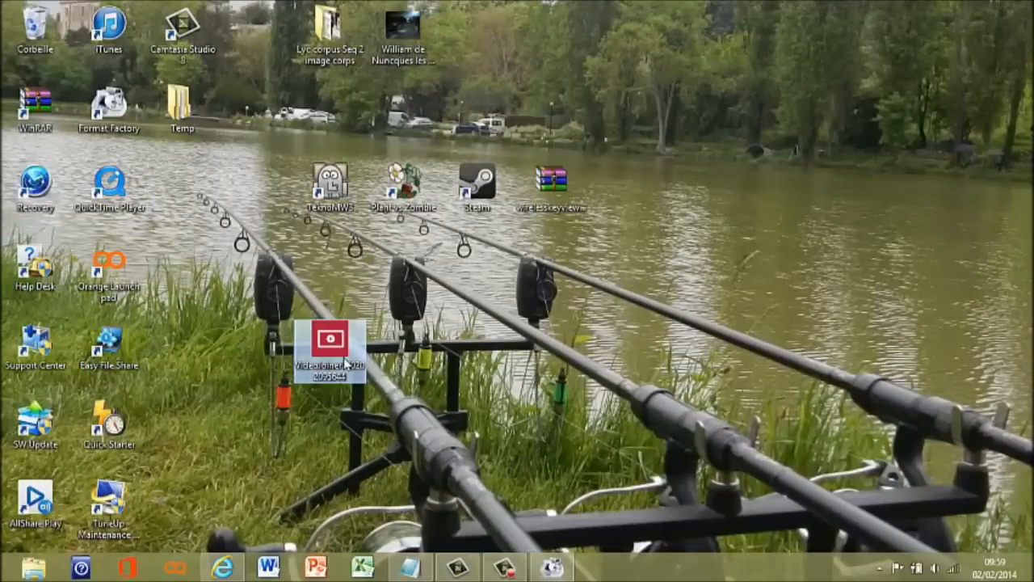
double_click(343, 359)
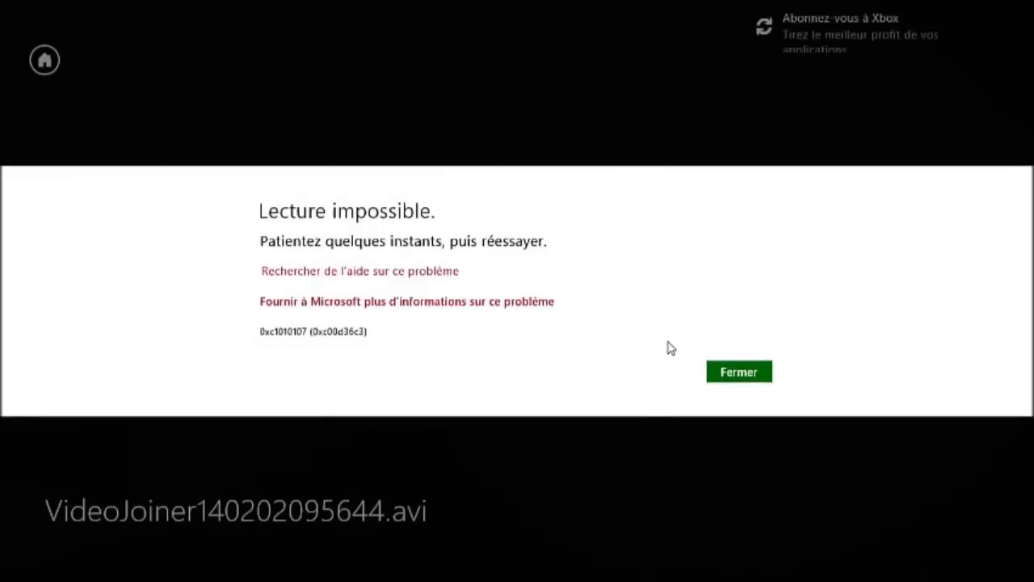
left_click(723, 377)
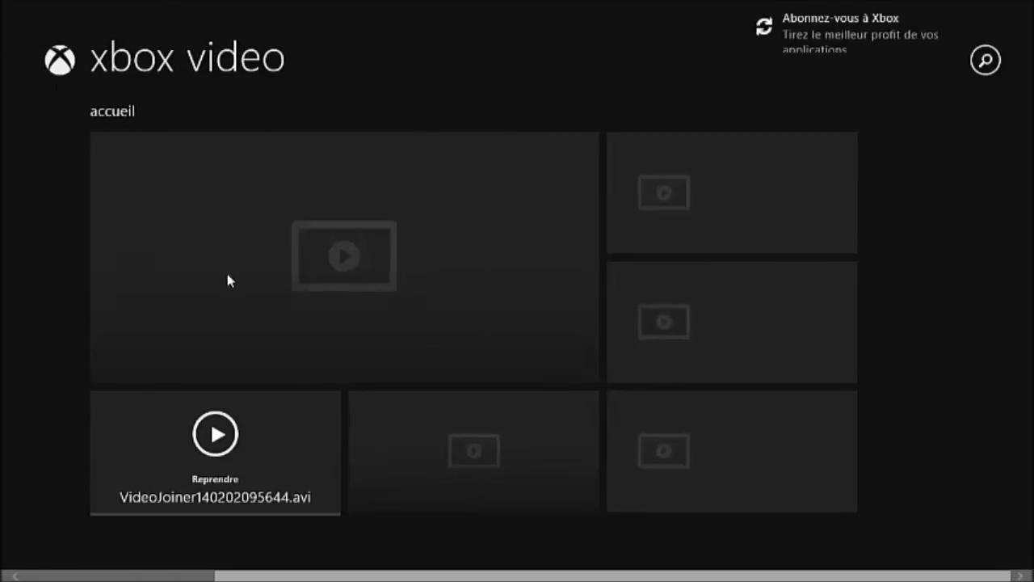
left_click(8, 8)
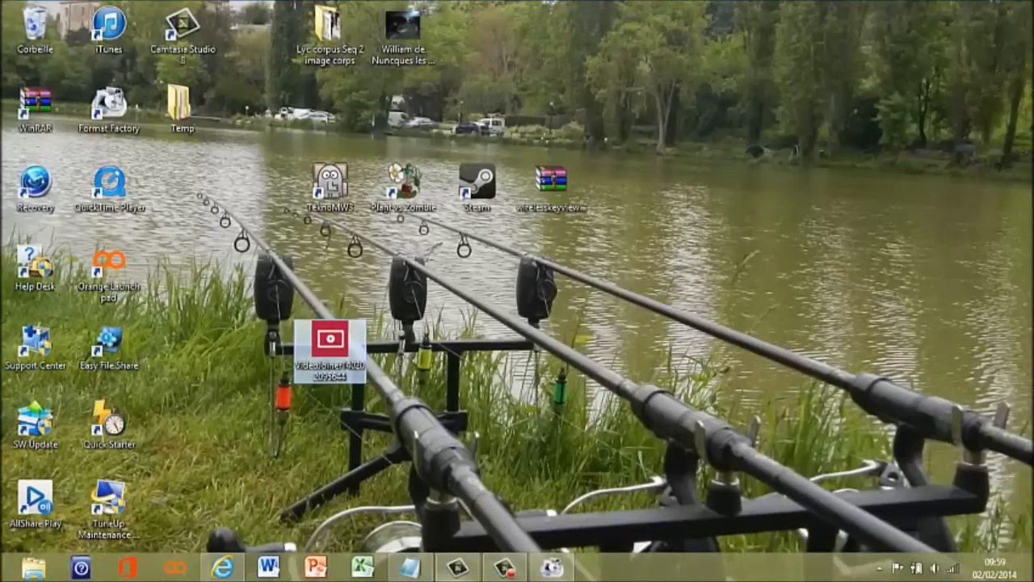
Step: Switch back to Format Factory and check the actions offered for the completed 02. Papaoutai task, leaving the task unselected
left_click(552, 568)
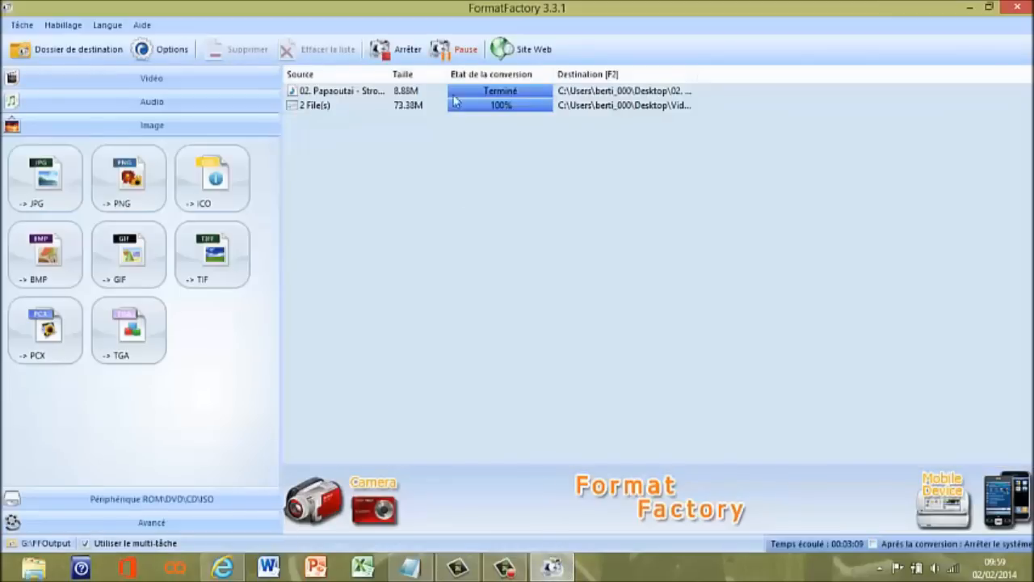
left_click(483, 93)
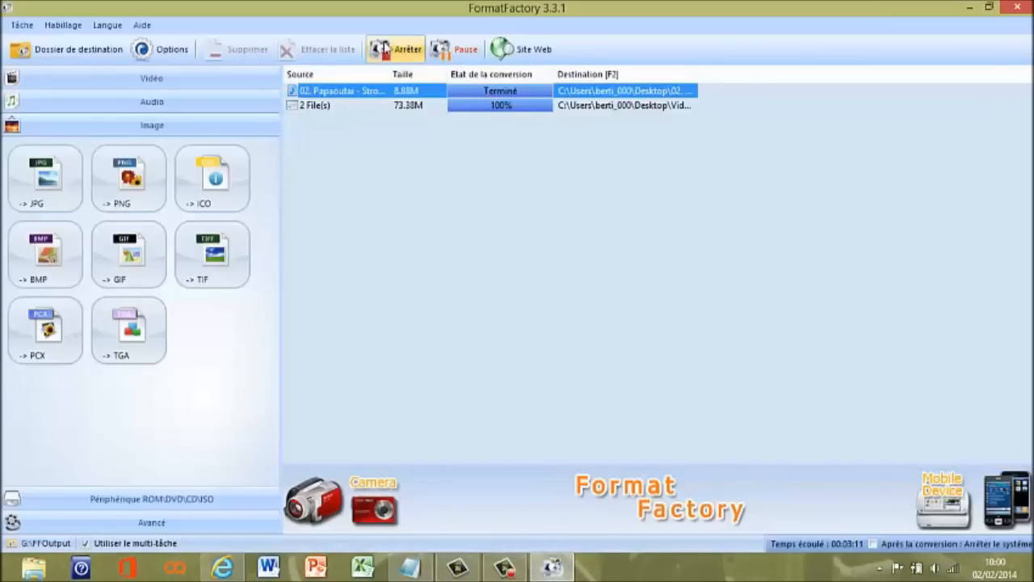
right_click(473, 94)
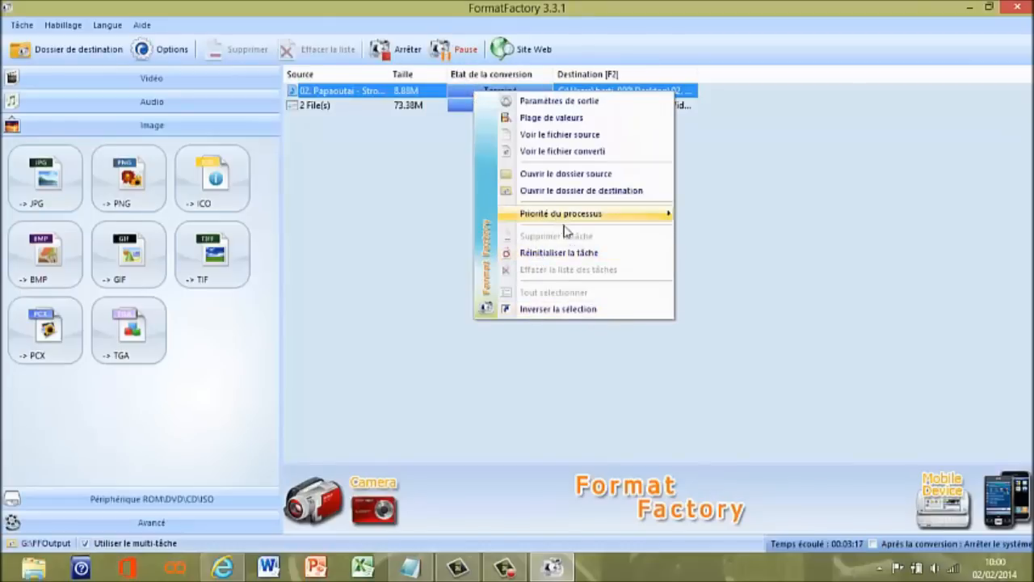
left_click(379, 95)
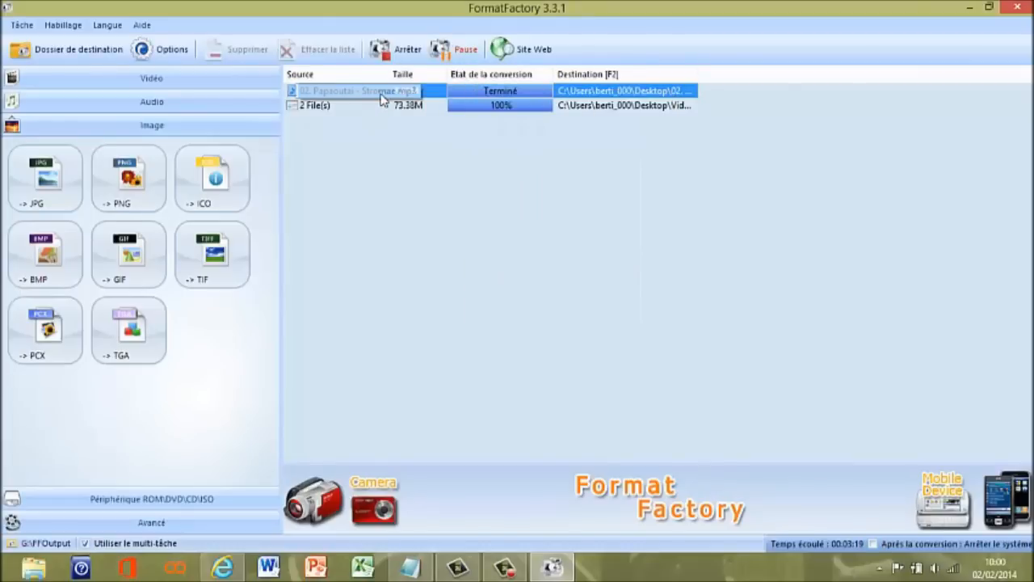
left_click_drag(408, 311, 445, 366)
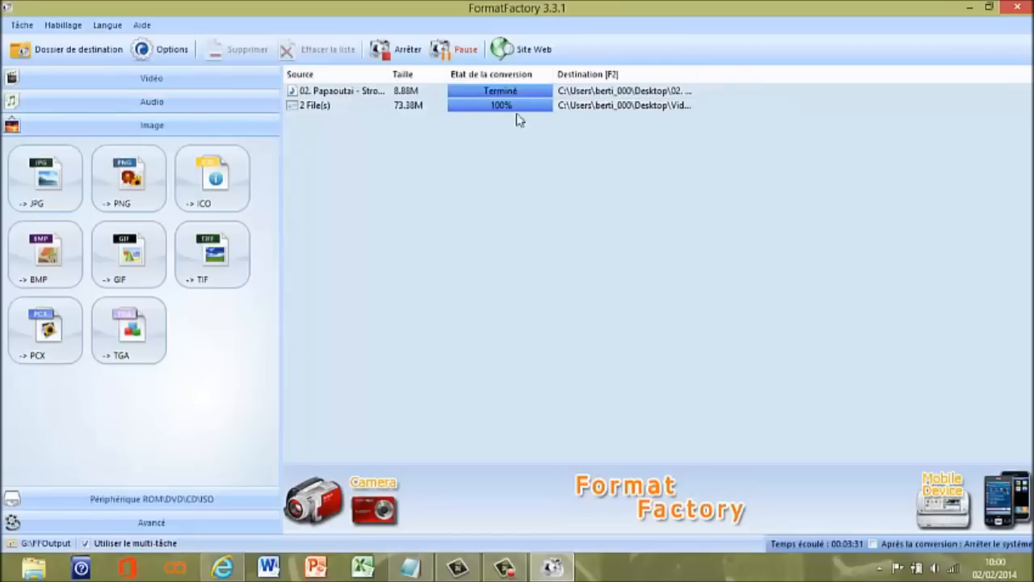
Step: Look at the ICO conversion window and close it, and review the video, audio, image and ROM/DVD/CD/ISO conversion categories
left_click(211, 181)
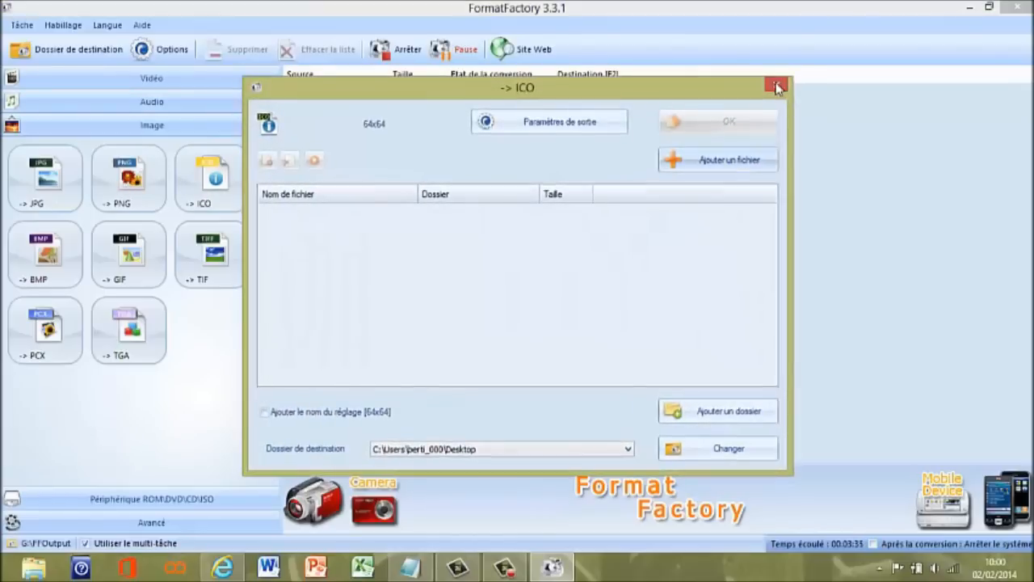
left_click(776, 85)
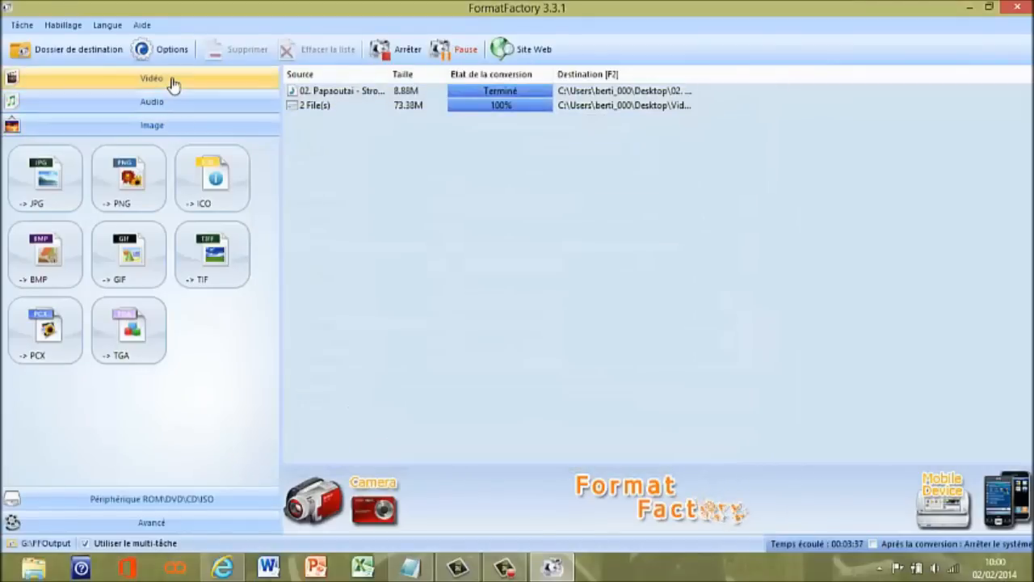
left_click(173, 80)
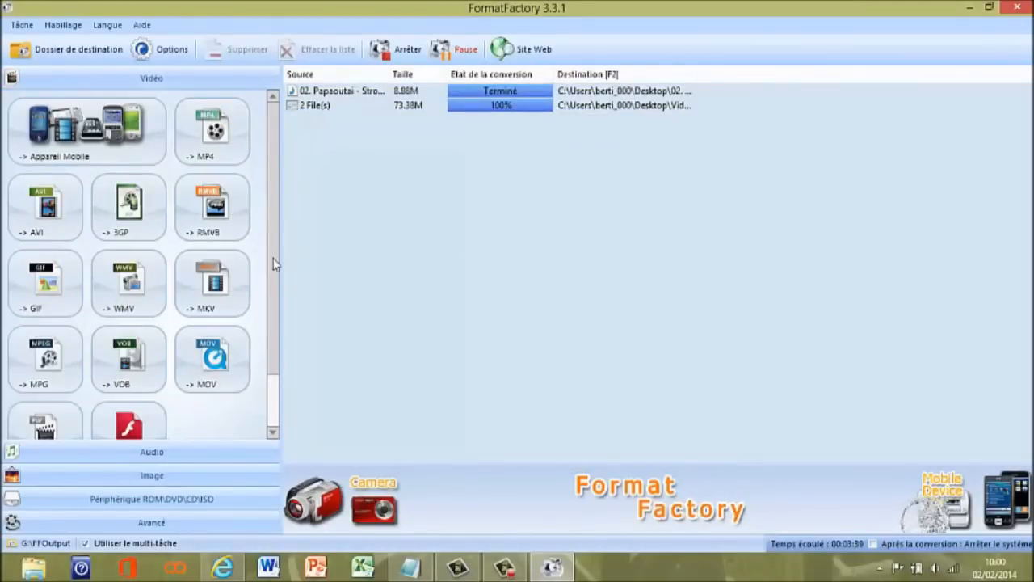
scroll(221, 397, "down", 2)
left_click(199, 452)
scroll(252, 437, "down", 1)
left_click(246, 475)
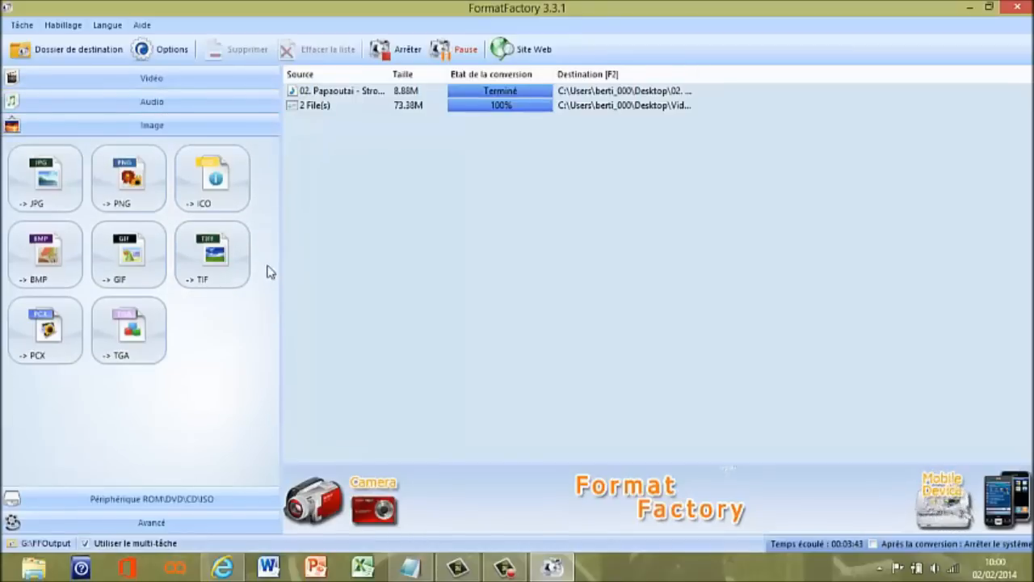
left_click(228, 500)
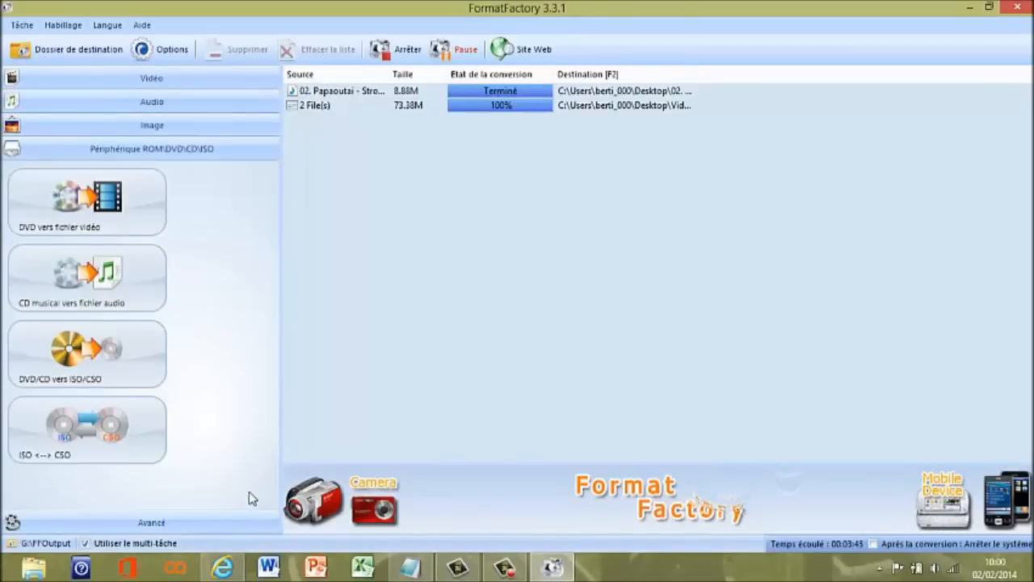